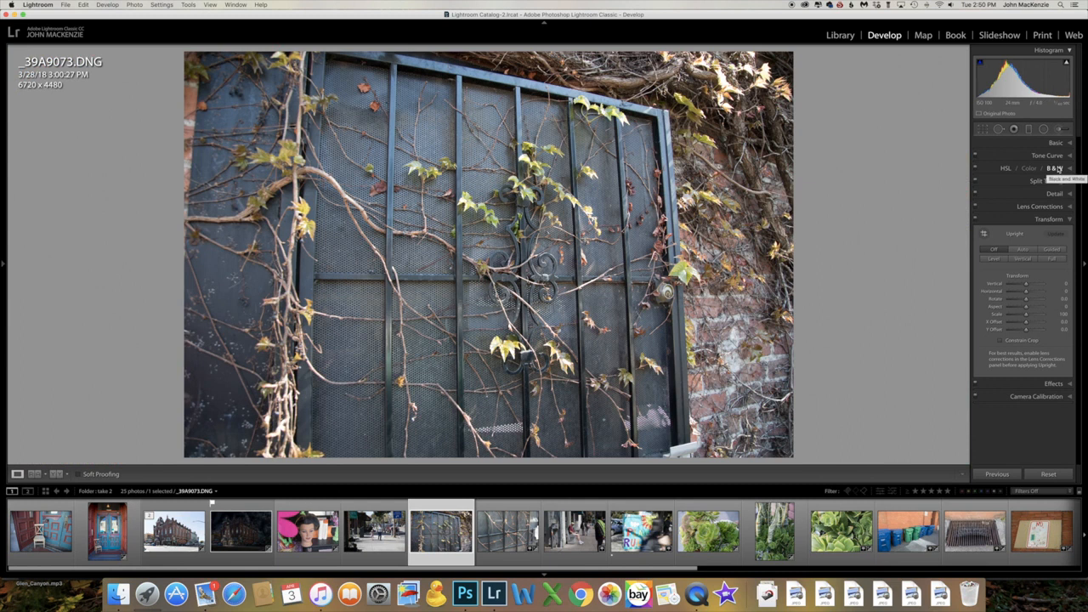
Convert the vine-covered gate photo to black and white with Red +16, Orange +82, Yellow +86, Green -82, Aqua, Blue and Purple -100, Magenta -32
{"action": "left_click", "coordinate": [1054, 168]}
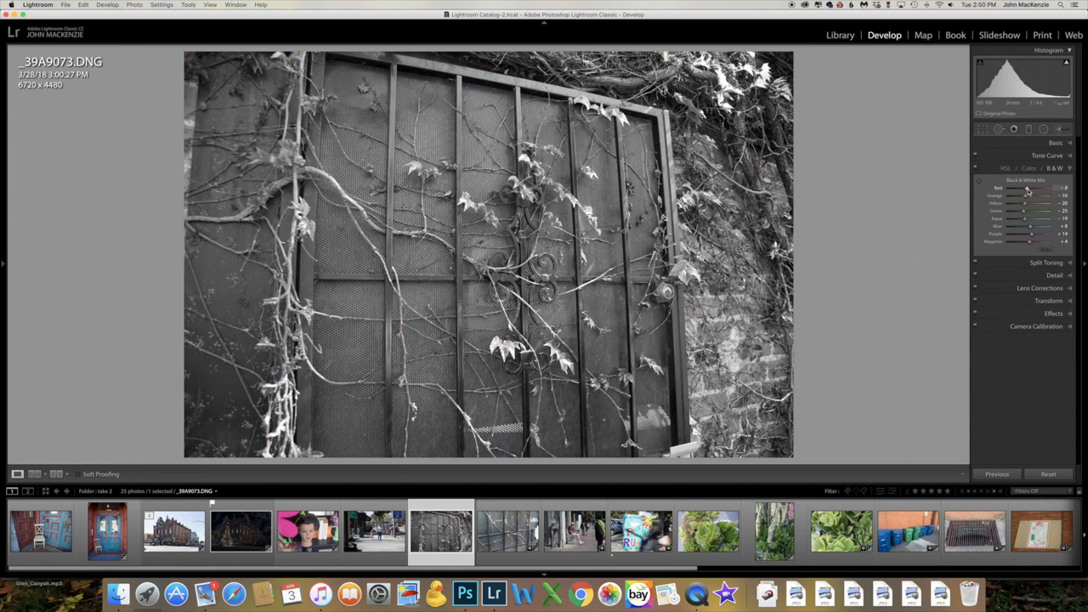
{"action": "left_click_drag", "start_coordinate": [1027, 192], "coordinate": [1046, 204]}
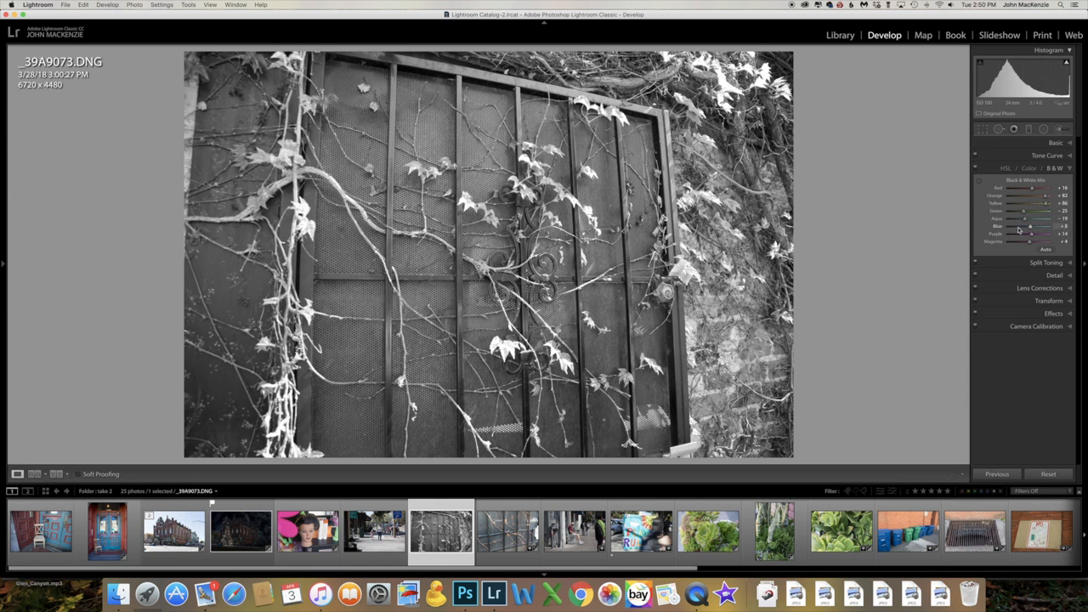
{"action": "mouse_move", "coordinate": [1031, 228]}
{"action": "left_mouse_down"}
{"action": "mouse_move", "coordinate": [986, 226]}
{"action": "mouse_move", "coordinate": [1012, 217]}
{"action": "left_mouse_up"}
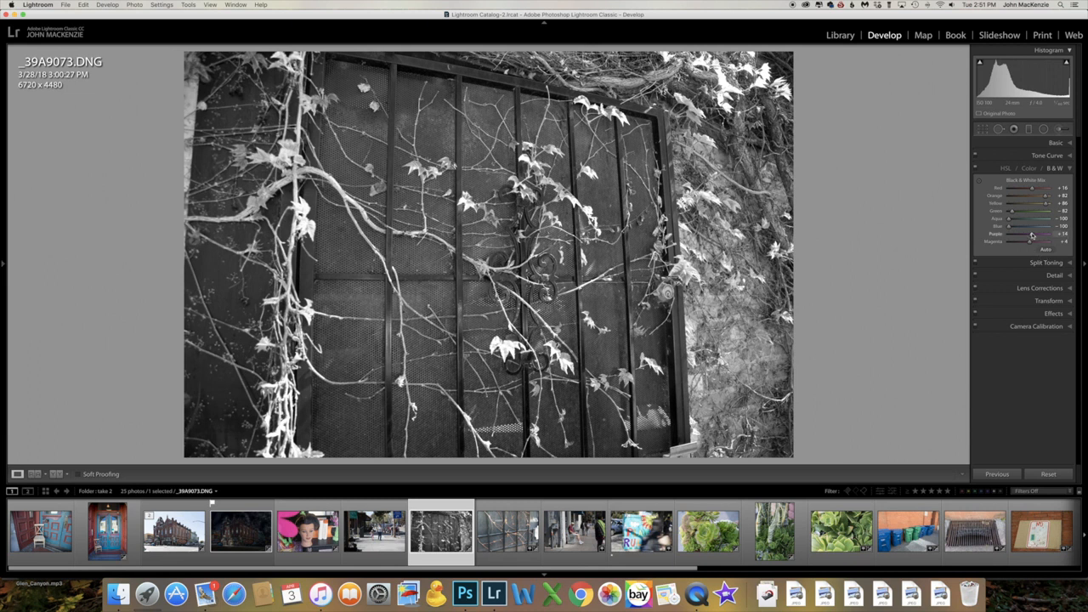
{"action": "mouse_move", "coordinate": [1032, 236]}
{"action": "left_mouse_down"}
{"action": "mouse_move", "coordinate": [1003, 235]}
{"action": "mouse_move", "coordinate": [1021, 244]}
{"action": "left_mouse_up"}
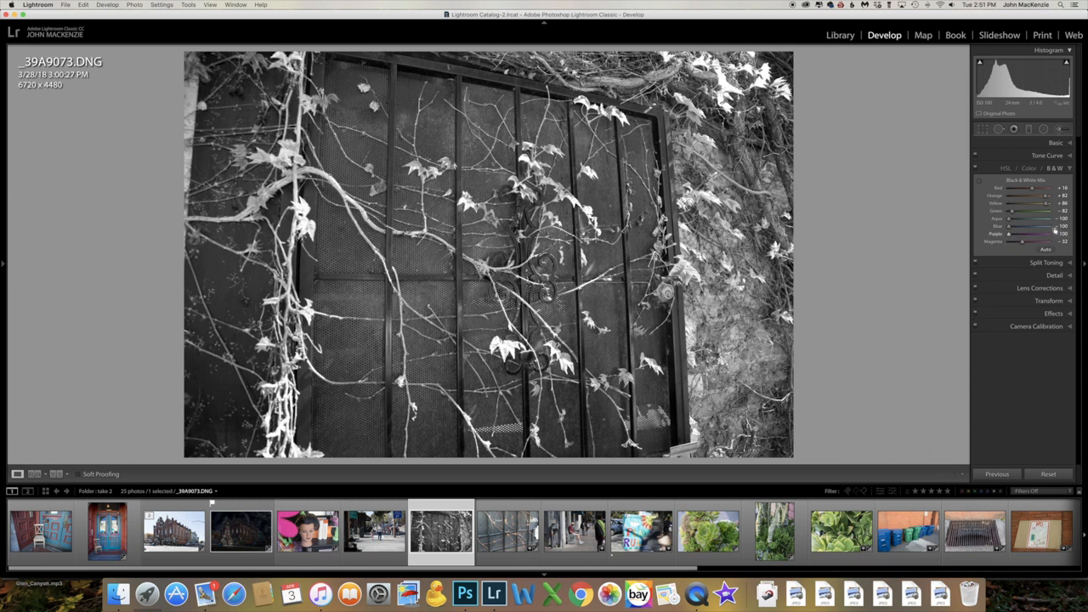
Crop the gate photo on its upper edge and both sides to about 4610 x 3841 pixels
{"action": "left_click", "coordinate": [983, 130]}
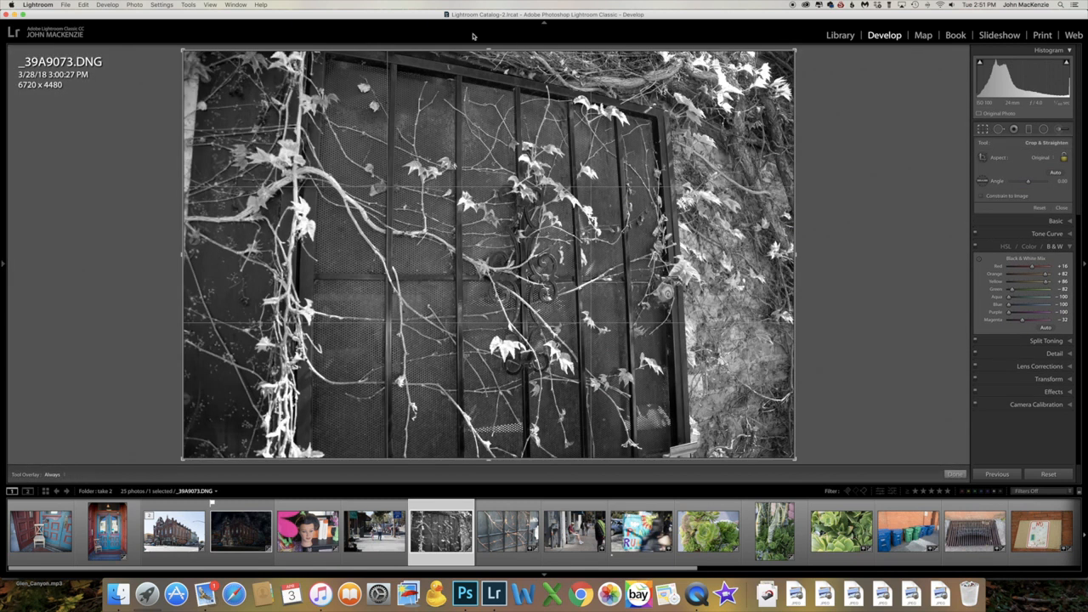
{"action": "left_click_drag", "start_coordinate": [488, 50], "coordinate": [488, 107]}
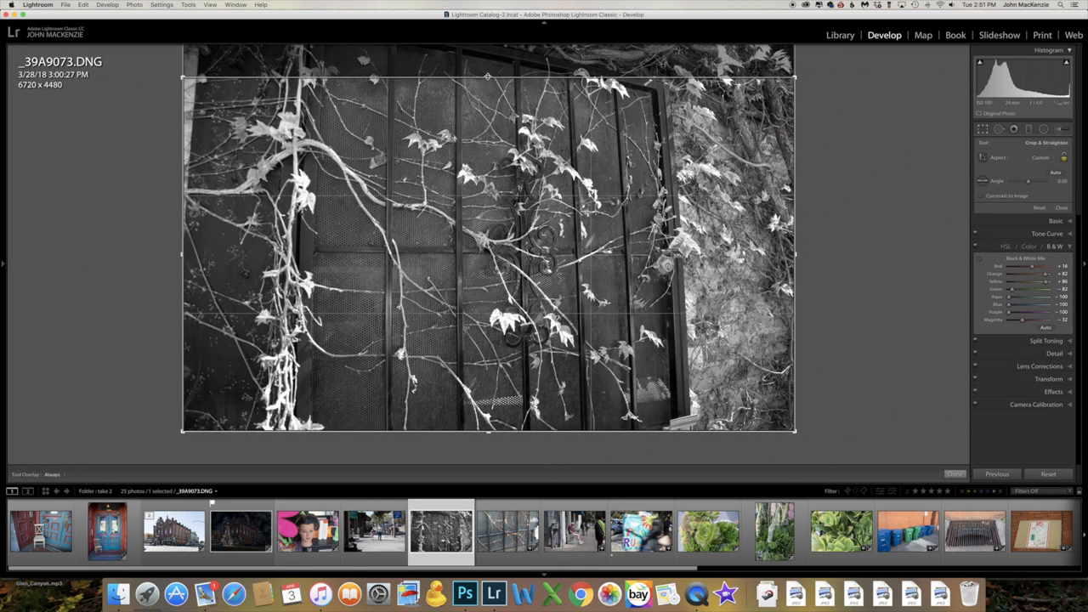
{"action": "left_click_drag", "start_coordinate": [795, 255], "coordinate": [729, 256]}
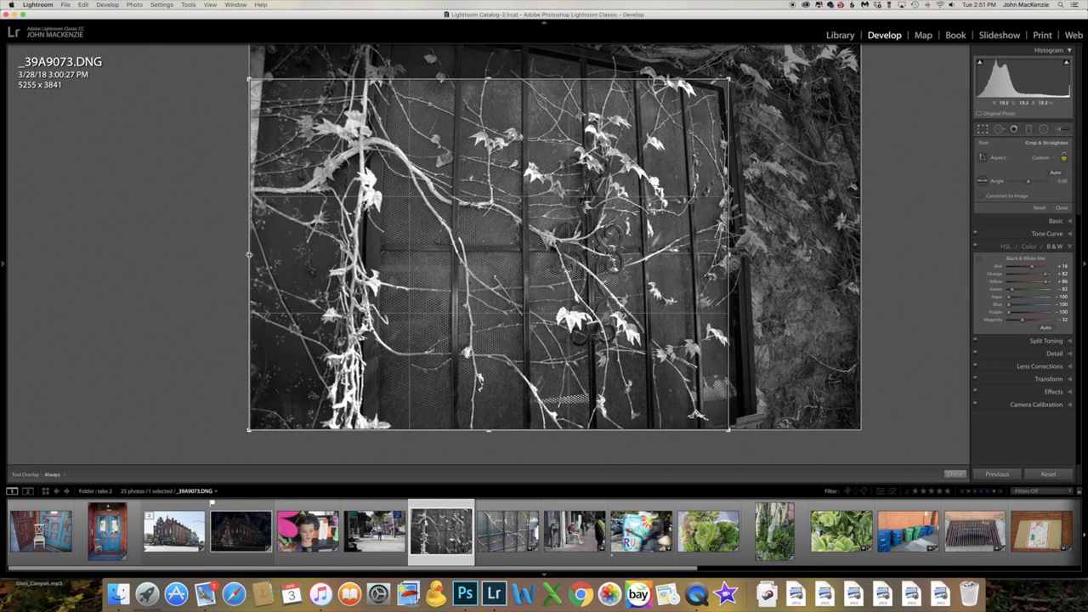
{"action": "left_click_drag", "start_coordinate": [247, 254], "coordinate": [260, 252]}
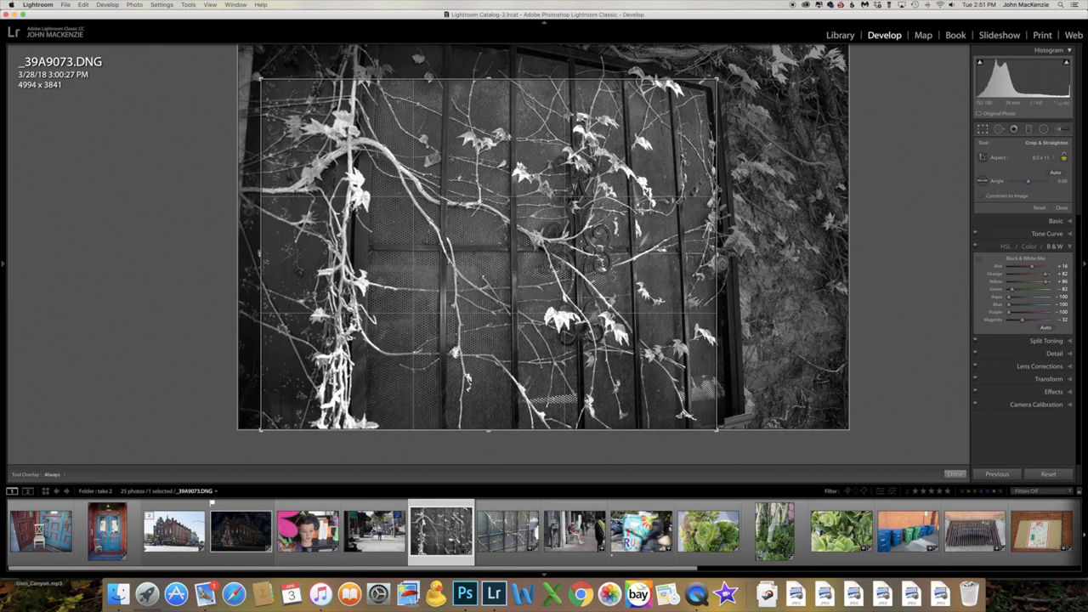
{"action": "left_click_drag", "start_coordinate": [260, 252], "coordinate": [277, 253]}
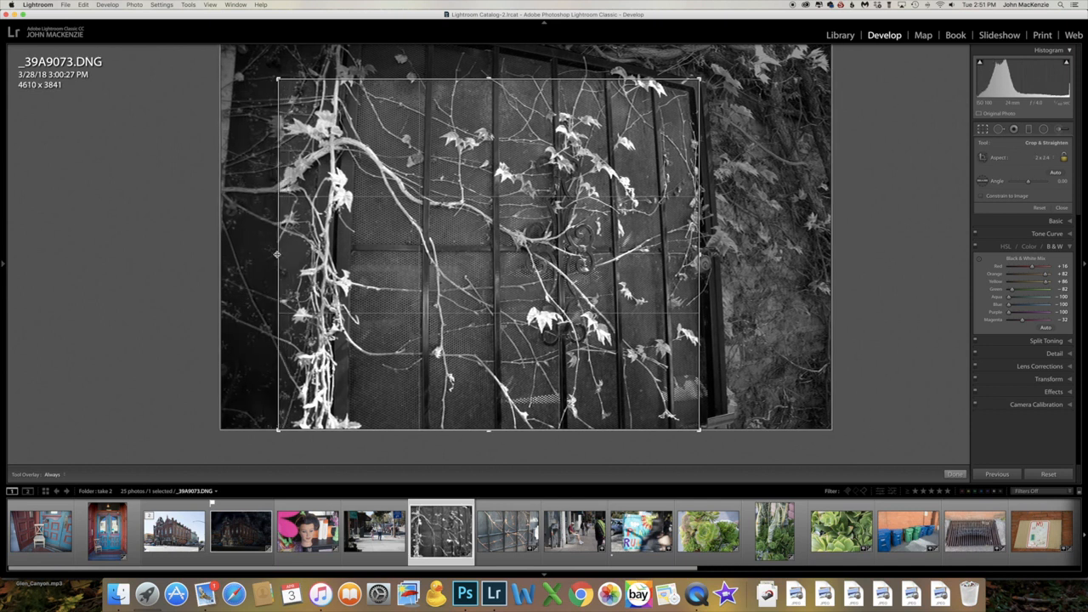
{"action": "key", "text": "Return"}
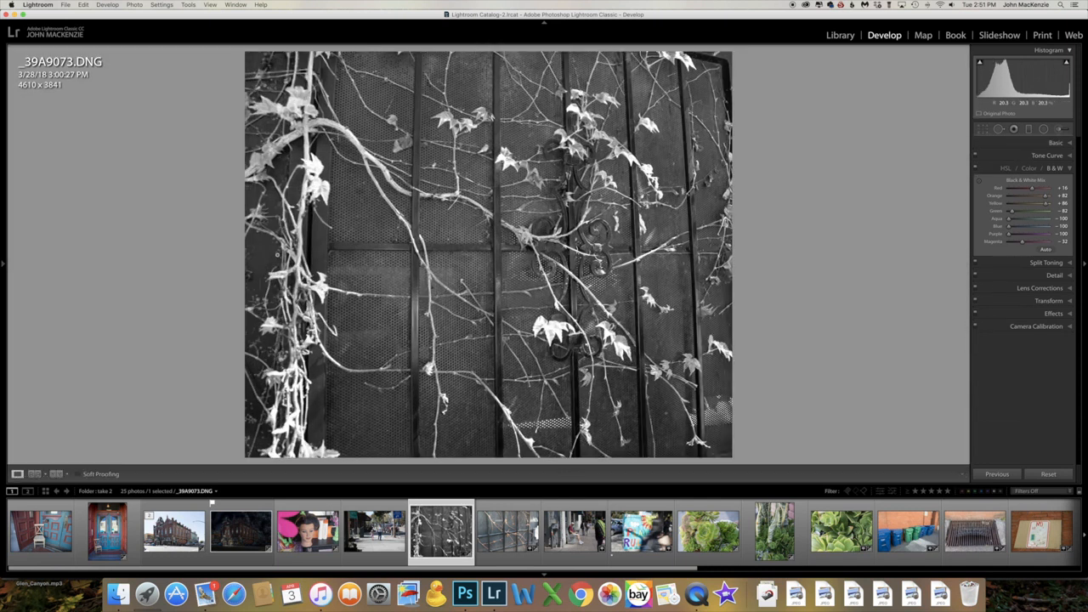
Darken the gate photo's edges with a post-crop vignette amount of about -49
{"action": "left_click", "coordinate": [1070, 315]}
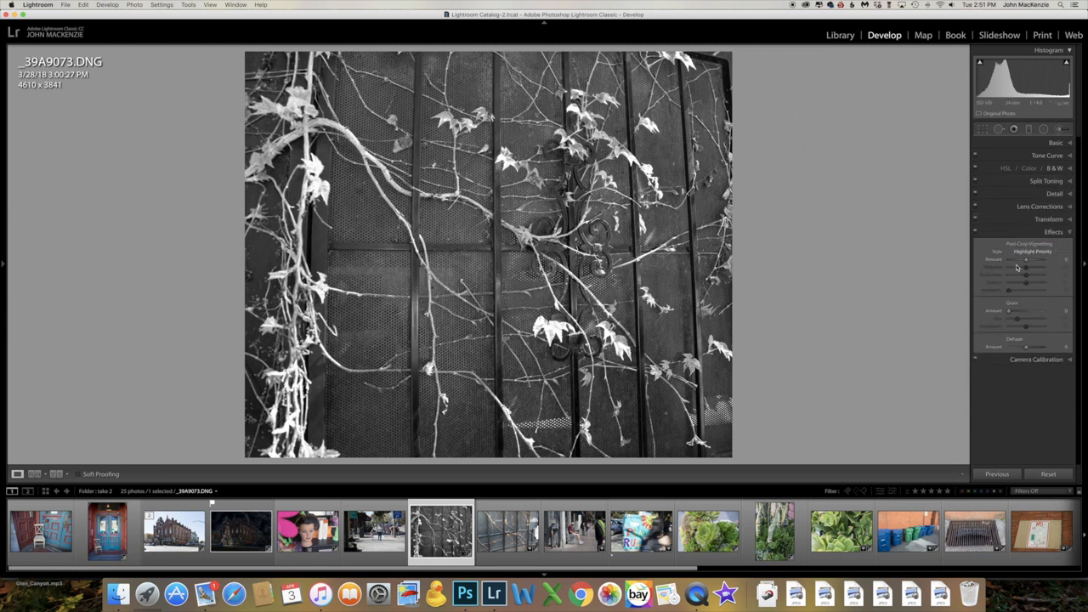
{"action": "left_click_drag", "start_coordinate": [1028, 262], "coordinate": [1019, 262]}
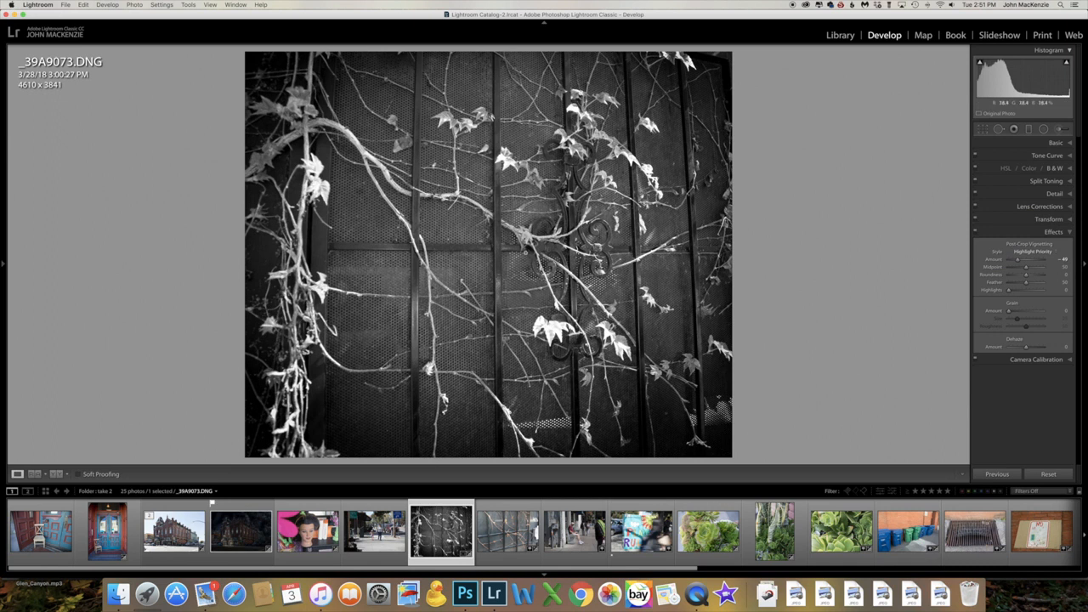
Open the street photo of the man reading on a bench and crop it around him to about 4442 x 3936 pixels
{"action": "left_click", "coordinate": [518, 528]}
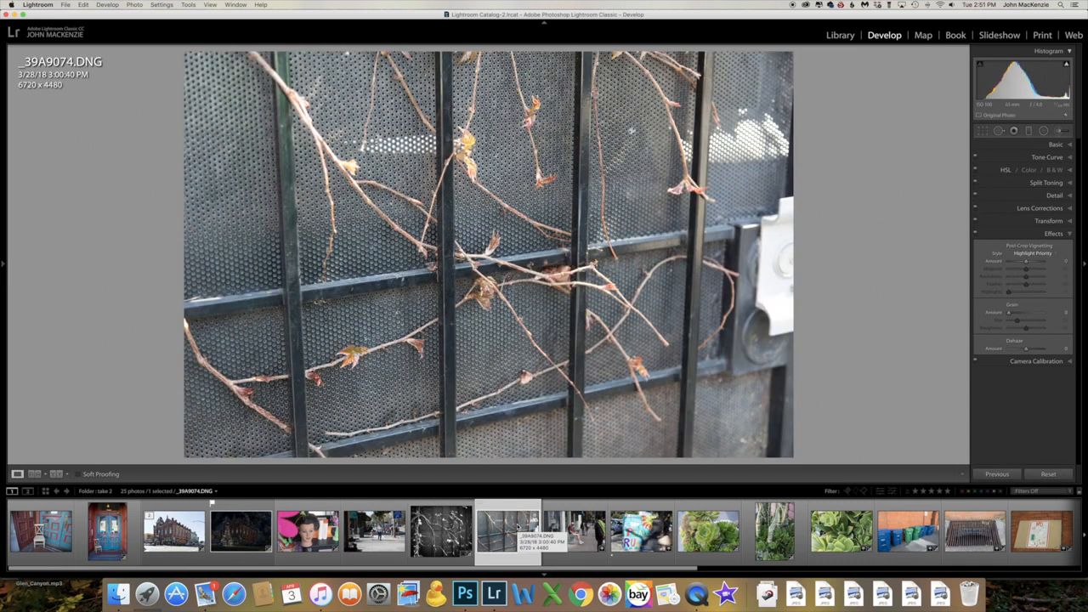
{"action": "left_click", "coordinate": [573, 528]}
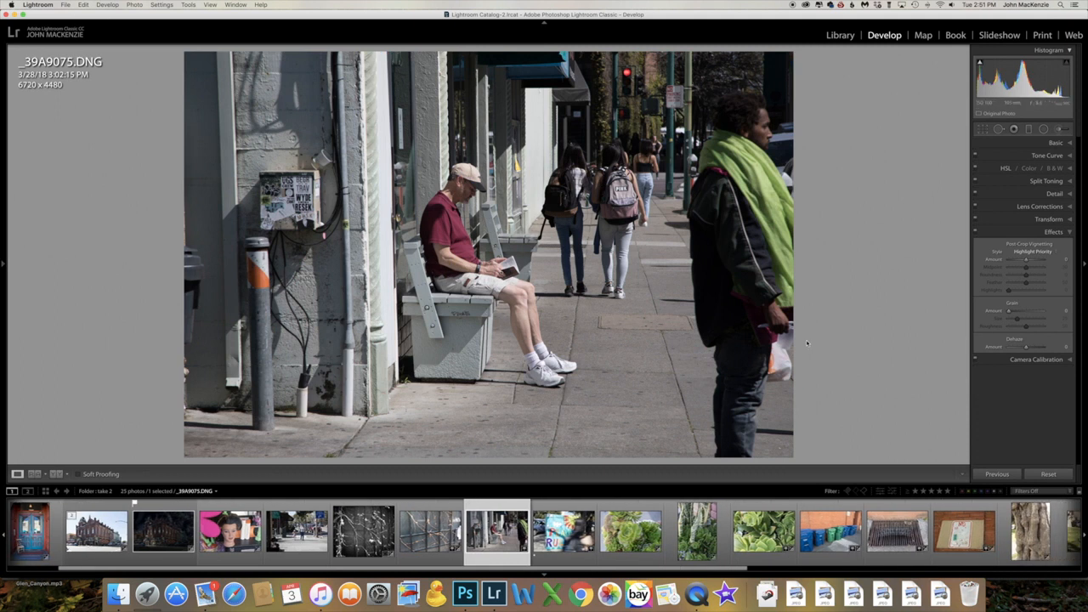
{"action": "left_click", "coordinate": [983, 129]}
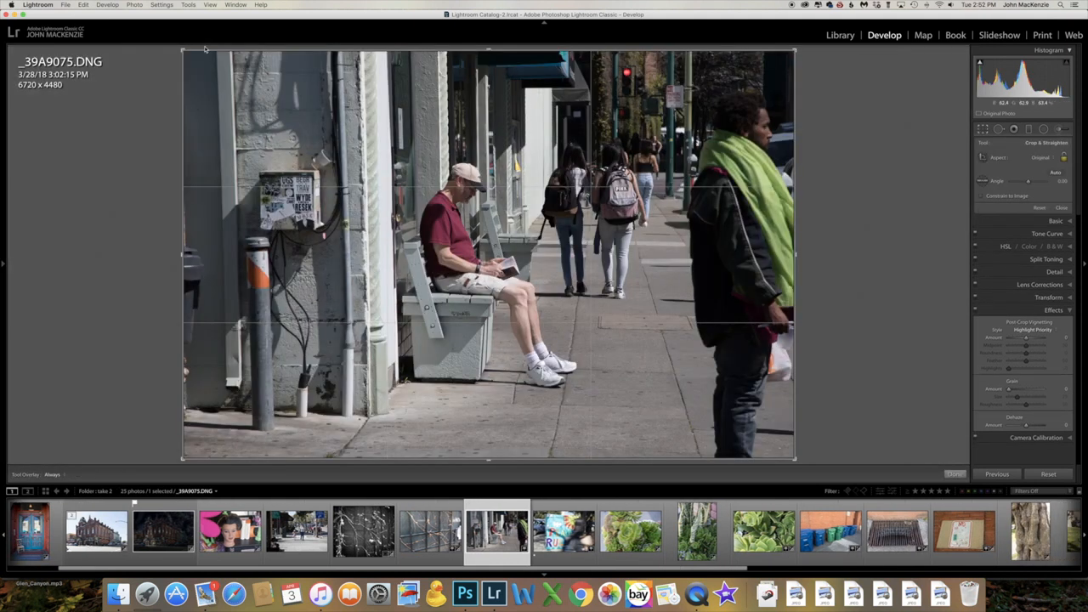
{"action": "left_click_drag", "start_coordinate": [182, 51], "coordinate": [256, 75]}
{"action": "left_click_drag", "start_coordinate": [731, 254], "coordinate": [693, 254]}
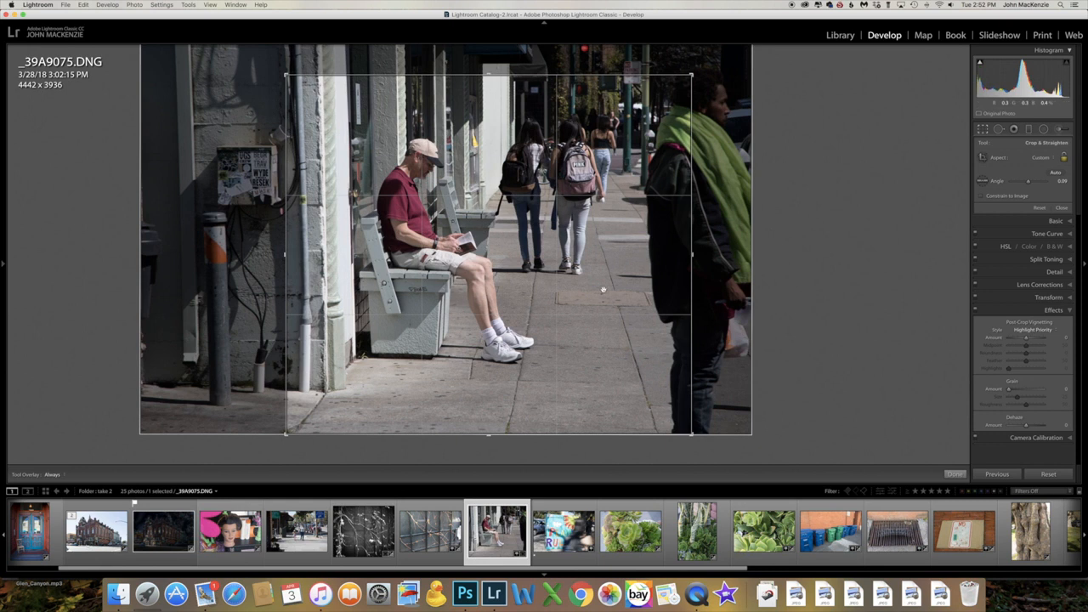
Convert the cropped bench photo to black and white and set its post-crop vignette amount to -57
{"action": "left_click", "coordinate": [1055, 245]}
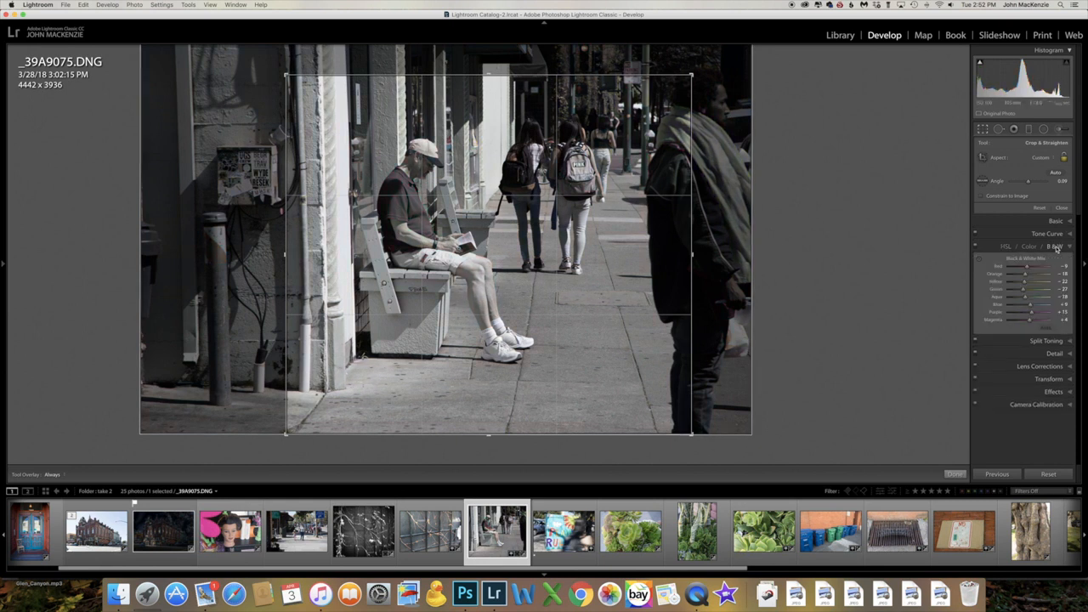
{"action": "key", "text": "r"}
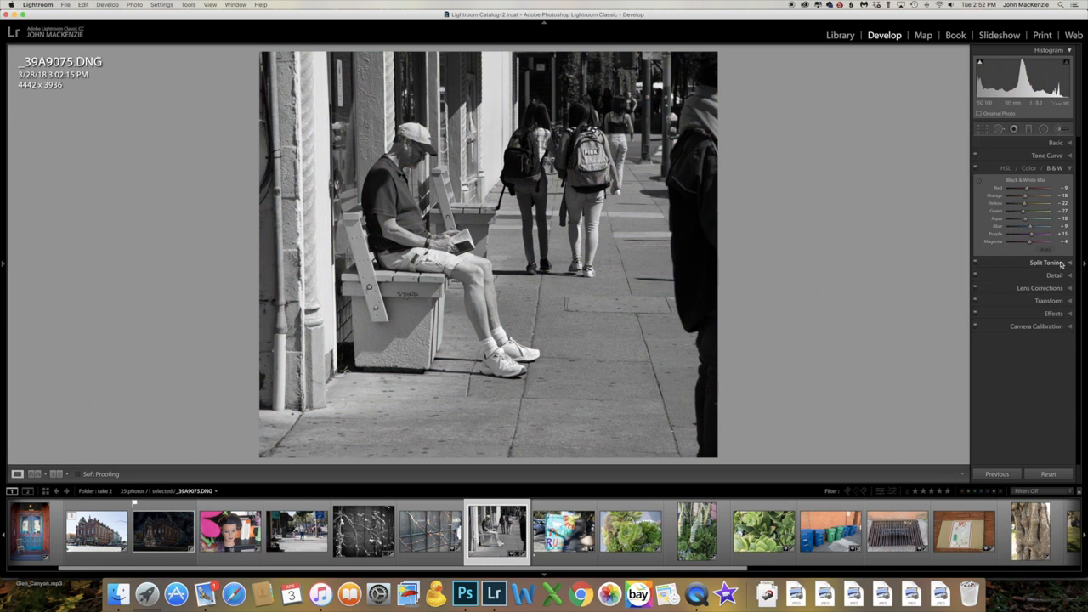
{"action": "left_click", "coordinate": [1063, 314]}
{"action": "left_click_drag", "start_coordinate": [1028, 261], "coordinate": [1017, 266]}
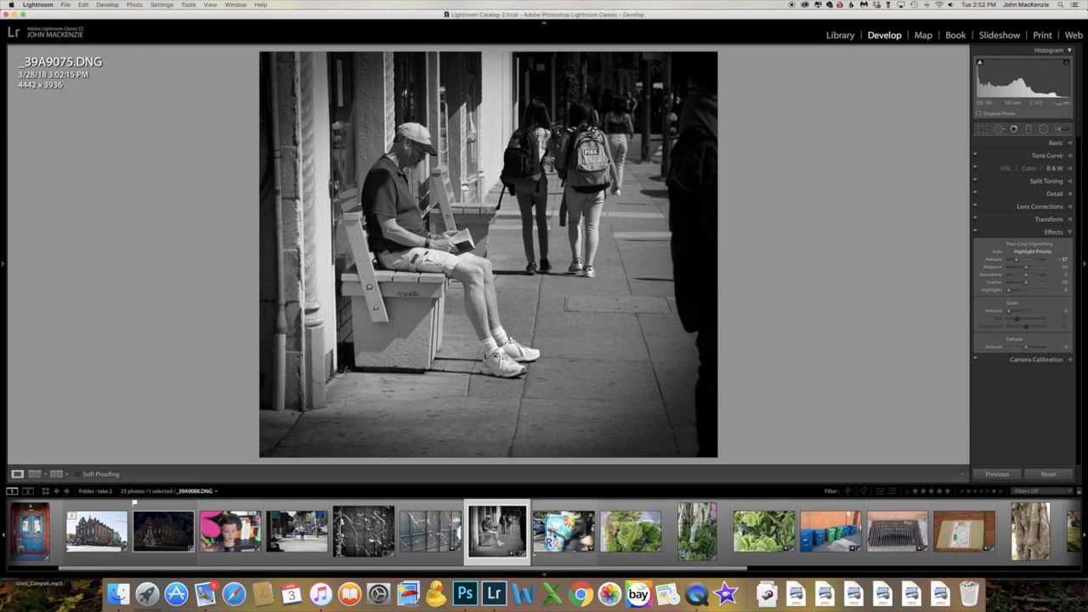
Open the painted utility box photo, apply the Auto Upright correction and set its exposure to -1.35
{"action": "left_click", "coordinate": [563, 532]}
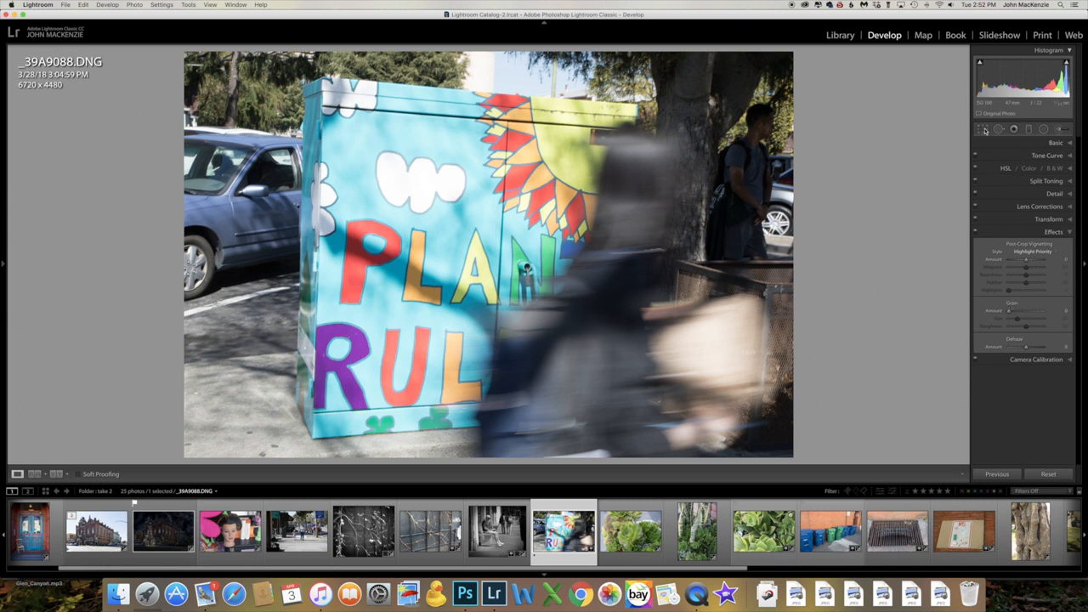
{"action": "left_click", "coordinate": [1050, 220]}
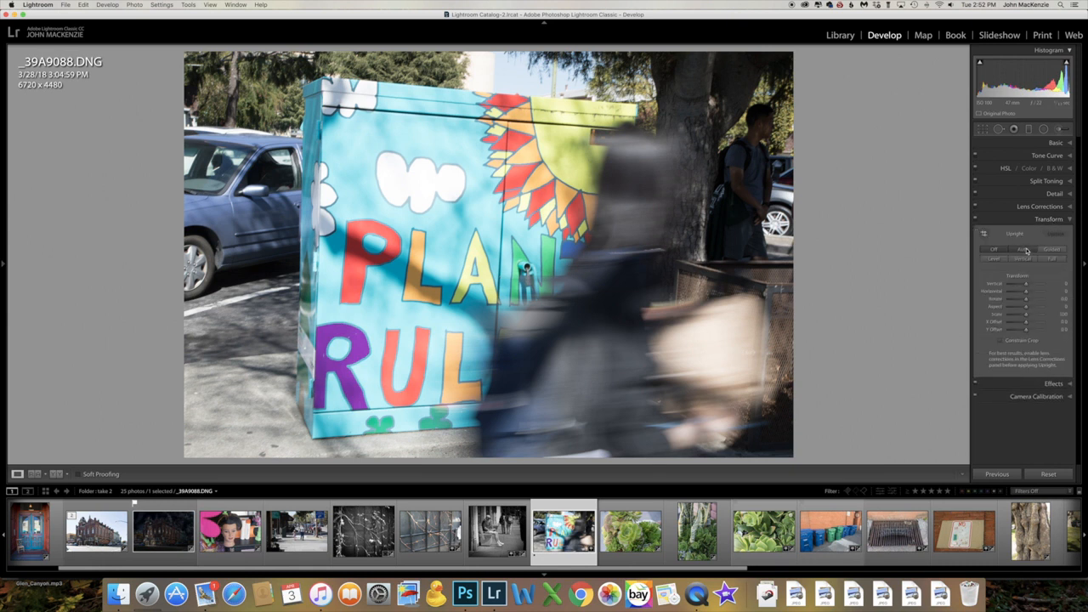
{"action": "left_click", "coordinate": [1024, 249]}
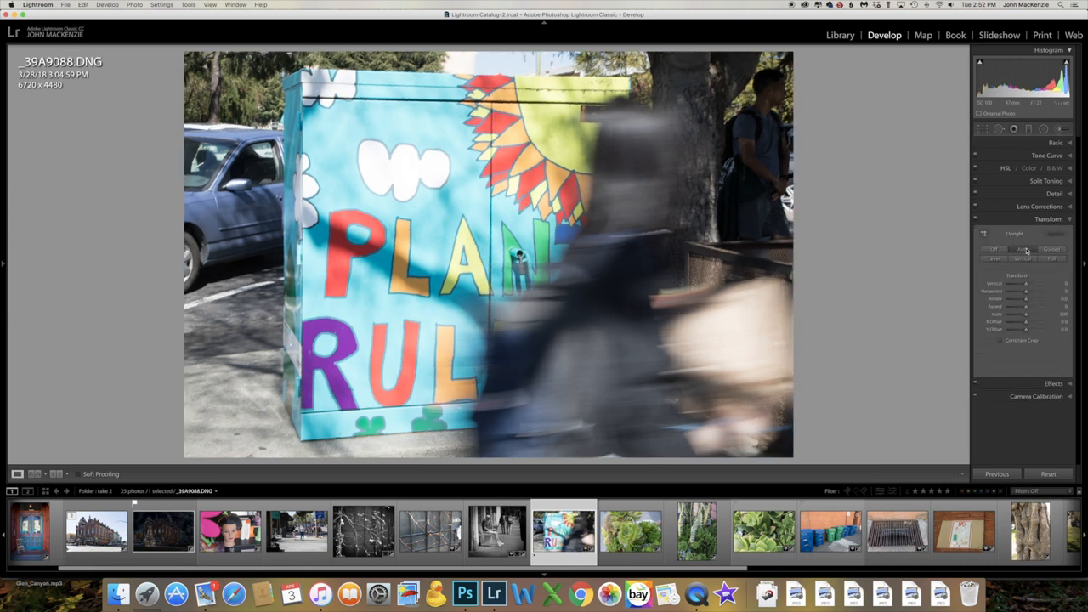
{"action": "left_click", "coordinate": [1064, 142]}
{"action": "left_click_drag", "start_coordinate": [1027, 214], "coordinate": [1026, 214]}
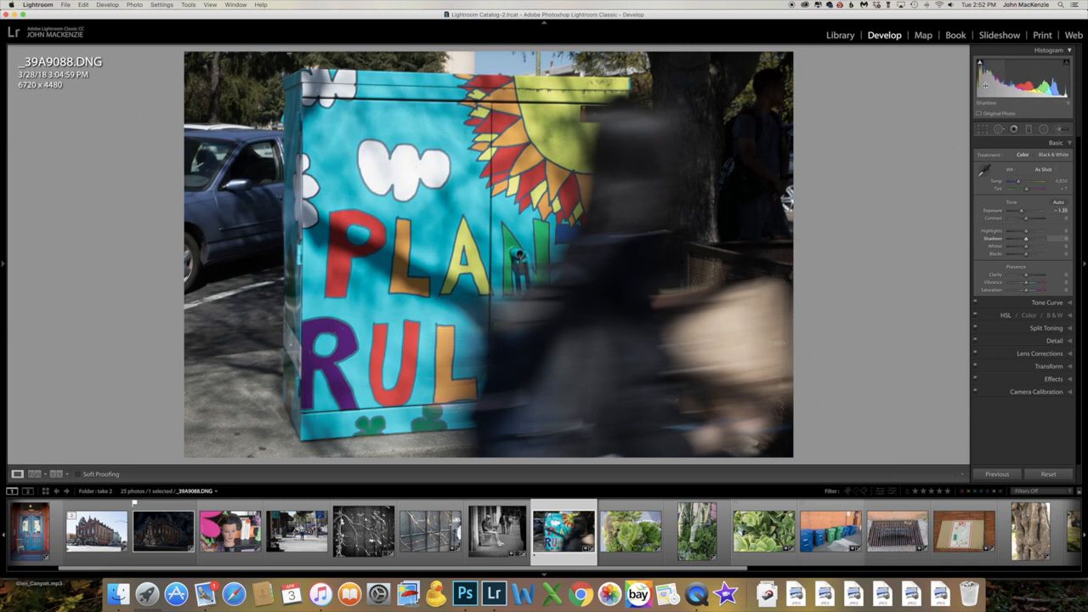
Crop the painted box photo at a 1 x 1 aspect to about 3940 x 3940 pixels, framing the box's lettering and passing figure
{"action": "left_click", "coordinate": [982, 130]}
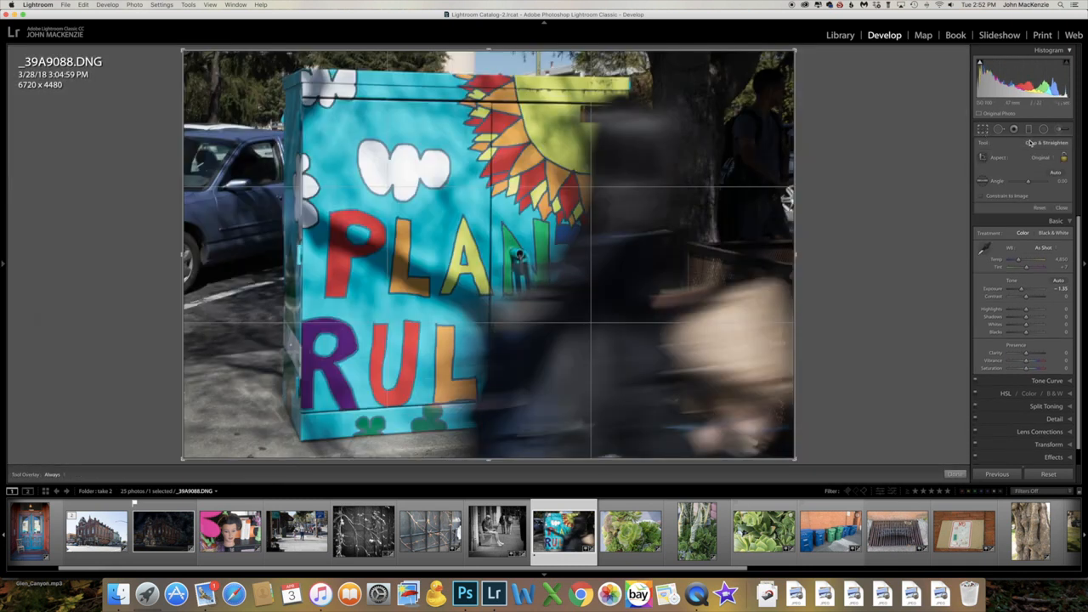
{"action": "left_click", "coordinate": [1052, 161]}
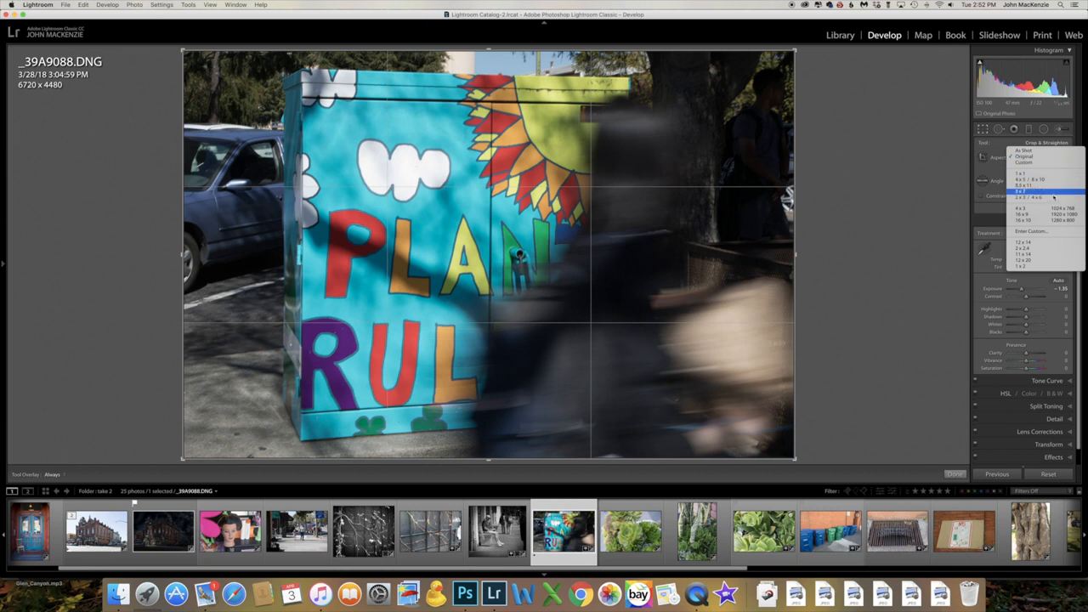
{"action": "left_click", "coordinate": [1051, 175]}
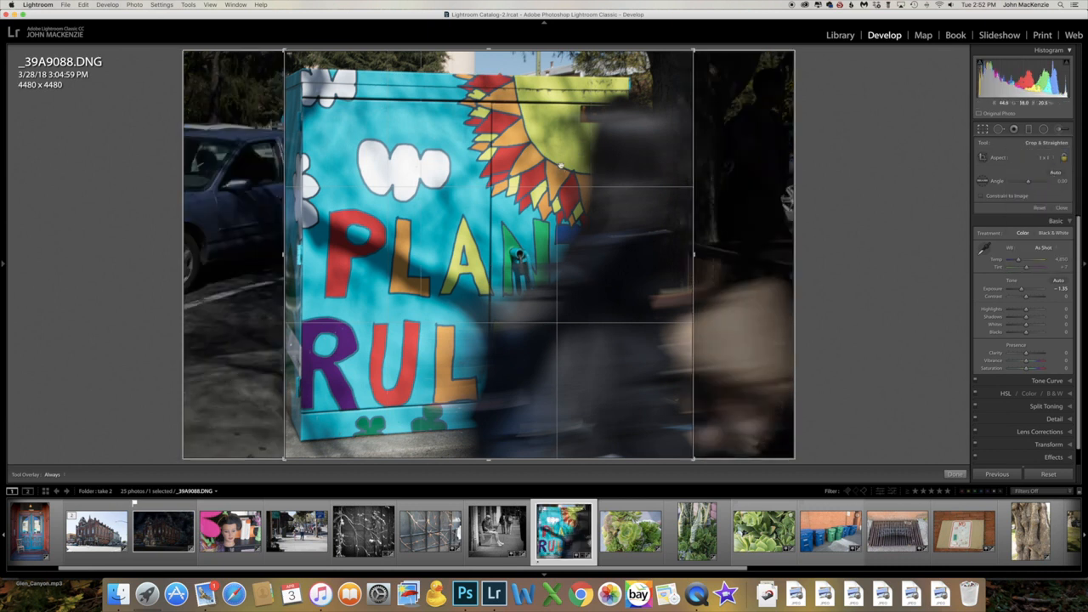
{"action": "left_click_drag", "start_coordinate": [487, 50], "coordinate": [484, 64]}
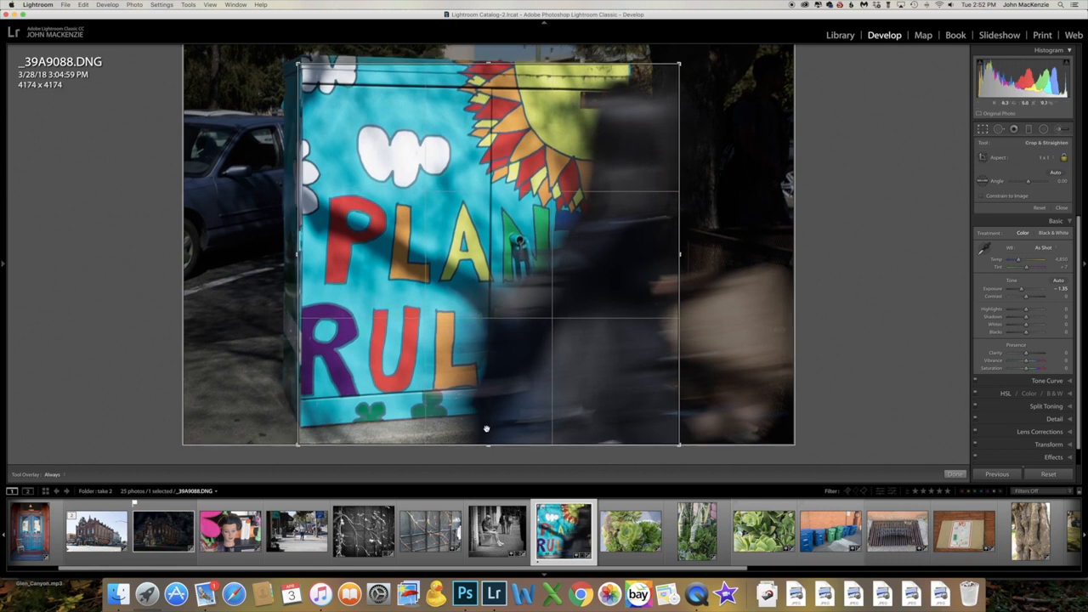
{"action": "left_click_drag", "start_coordinate": [488, 445], "coordinate": [487, 433]}
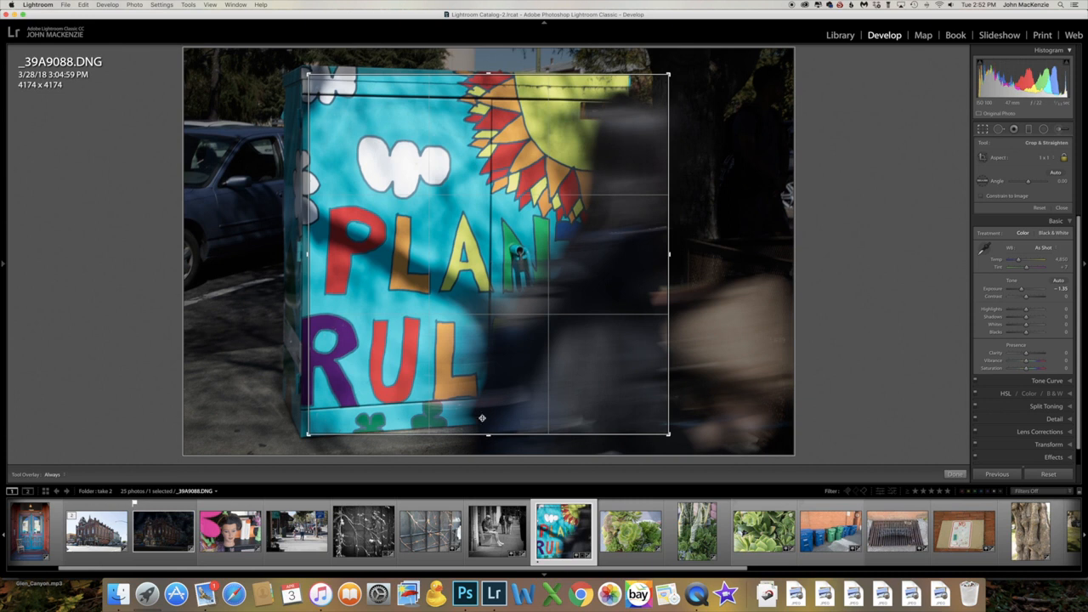
{"action": "left_click_drag", "start_coordinate": [423, 272], "coordinate": [438, 272]}
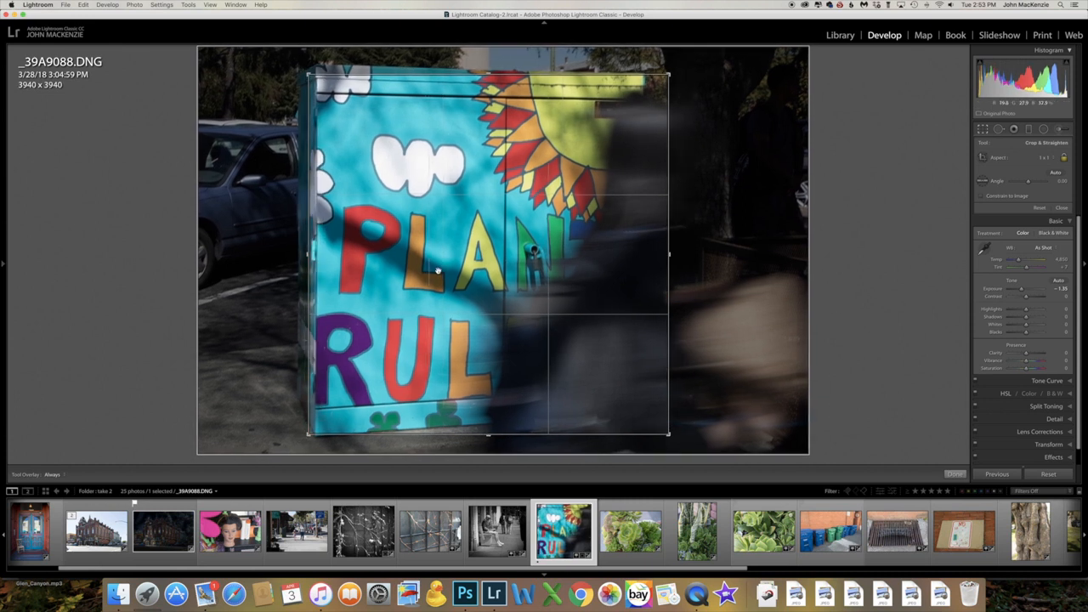
Examine the succulent and snake plant photos up close, and look through the following shots up to the sidewalk grate
{"action": "left_click", "coordinate": [645, 536]}
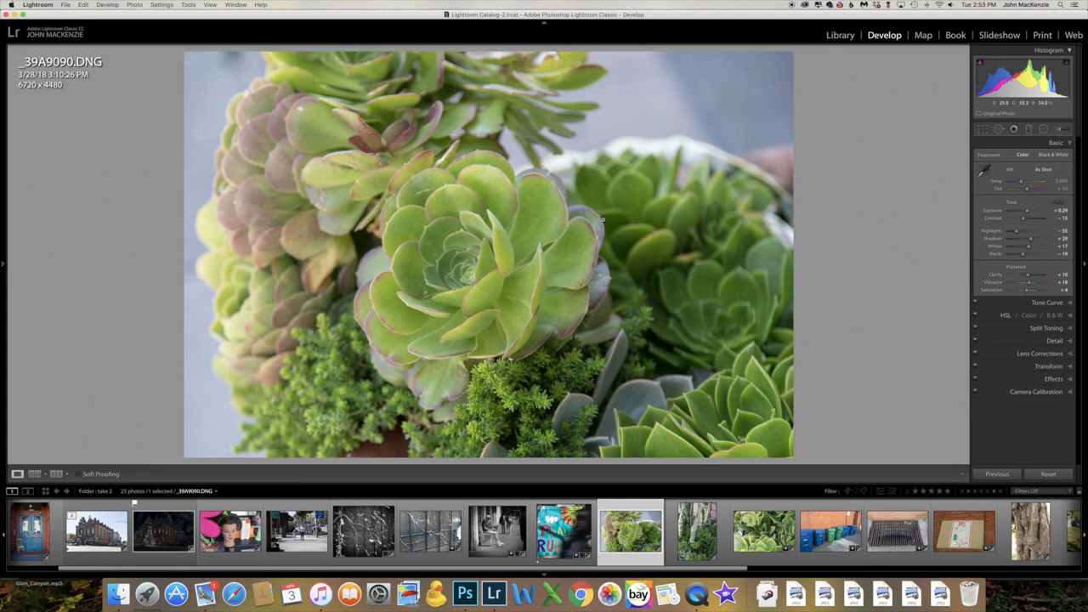
{"action": "left_click", "coordinate": [521, 276]}
{"action": "left_click_drag", "start_coordinate": [557, 295], "coordinate": [553, 188]}
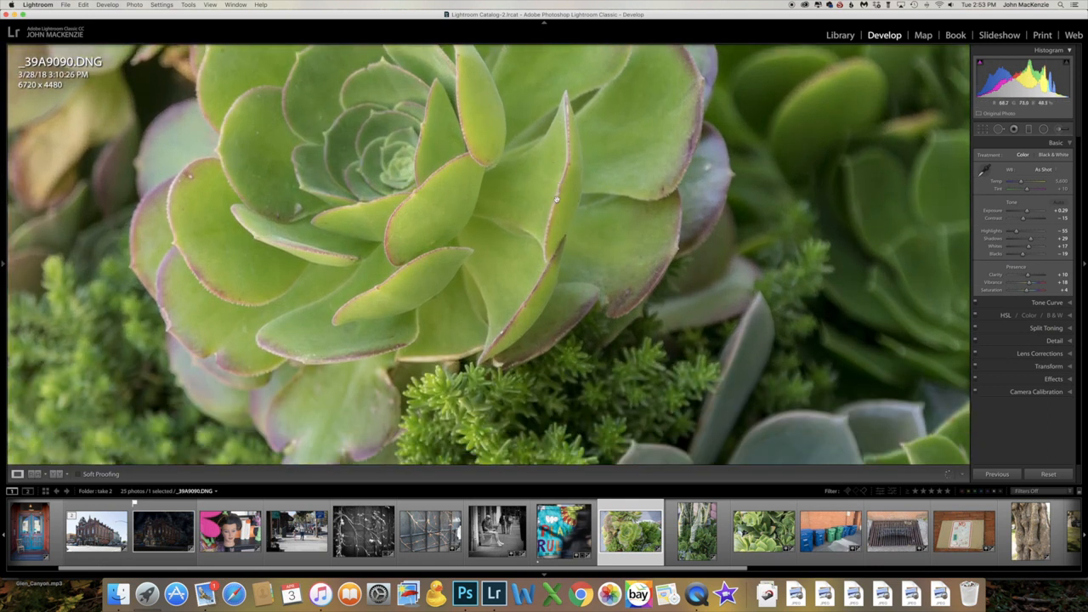
{"action": "left_click", "coordinate": [690, 545]}
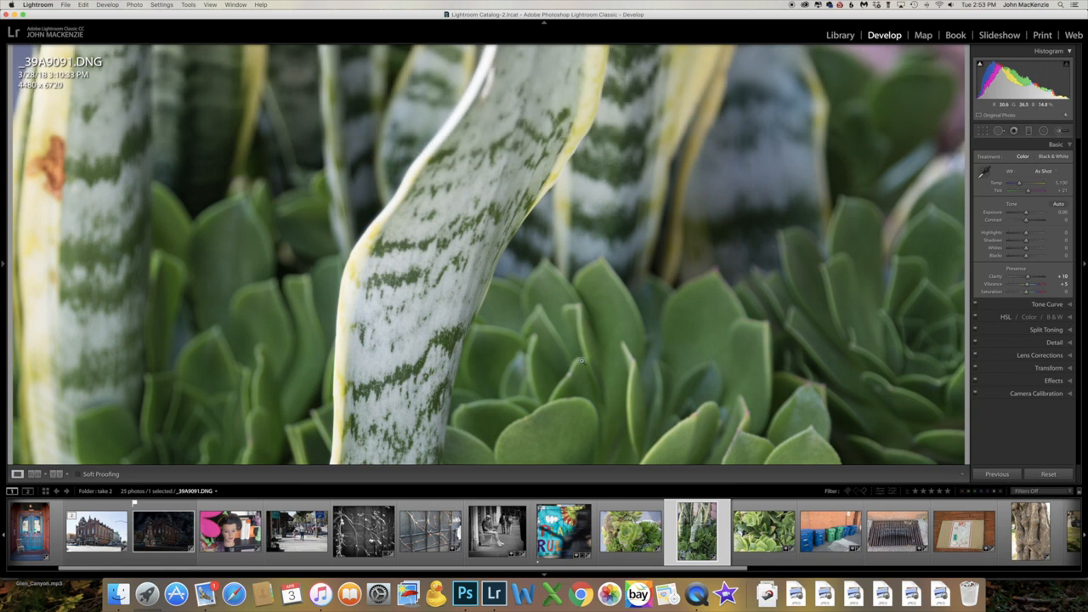
{"action": "left_click", "coordinate": [582, 361]}
{"action": "left_click", "coordinate": [763, 531]}
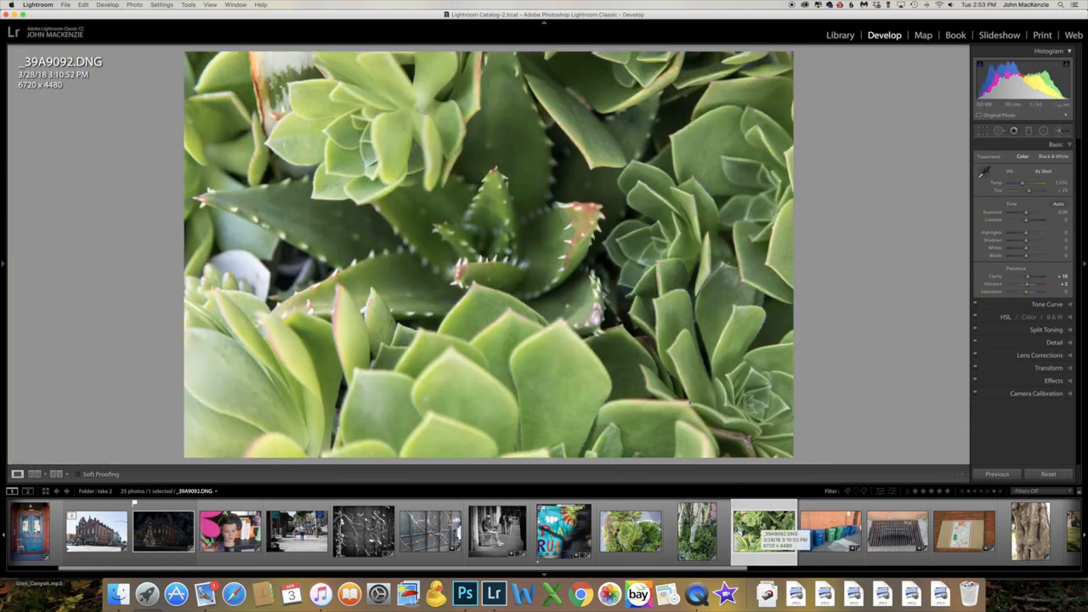
{"action": "key", "text": "Right"}
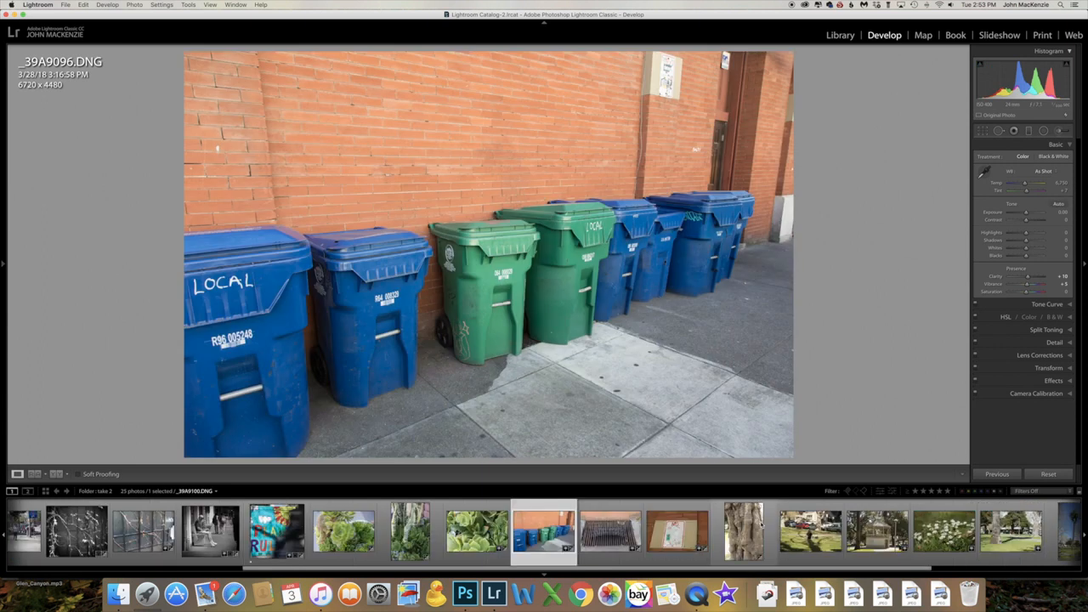
{"action": "key", "text": "Right"}
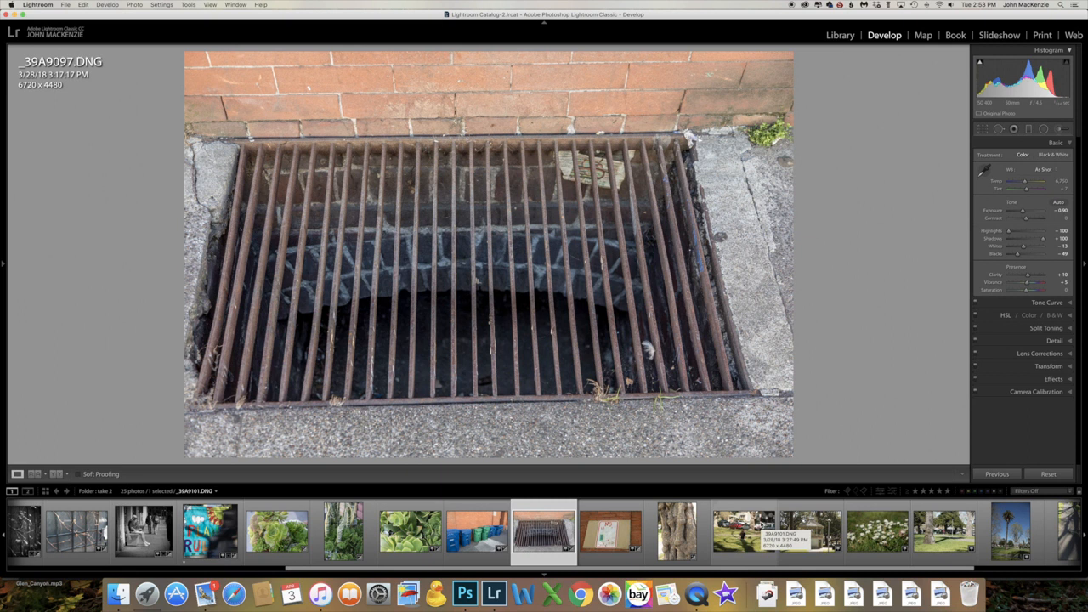
Open the gnarled tree trunk photo, inspect its bark up close and set the sharpening amount to 137
{"action": "key", "text": "Right"}
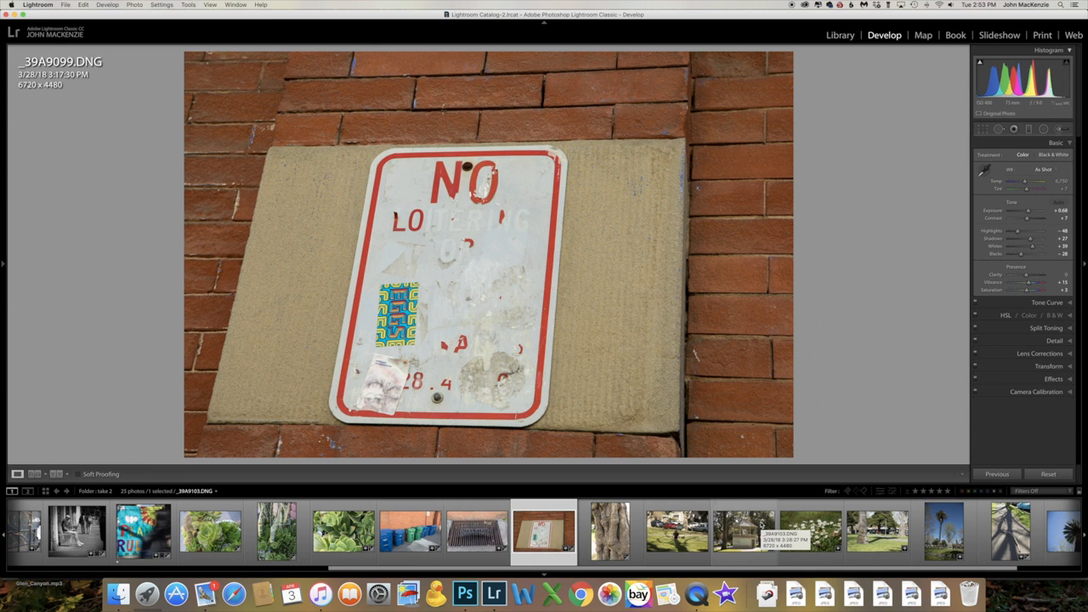
{"action": "key", "text": "Right"}
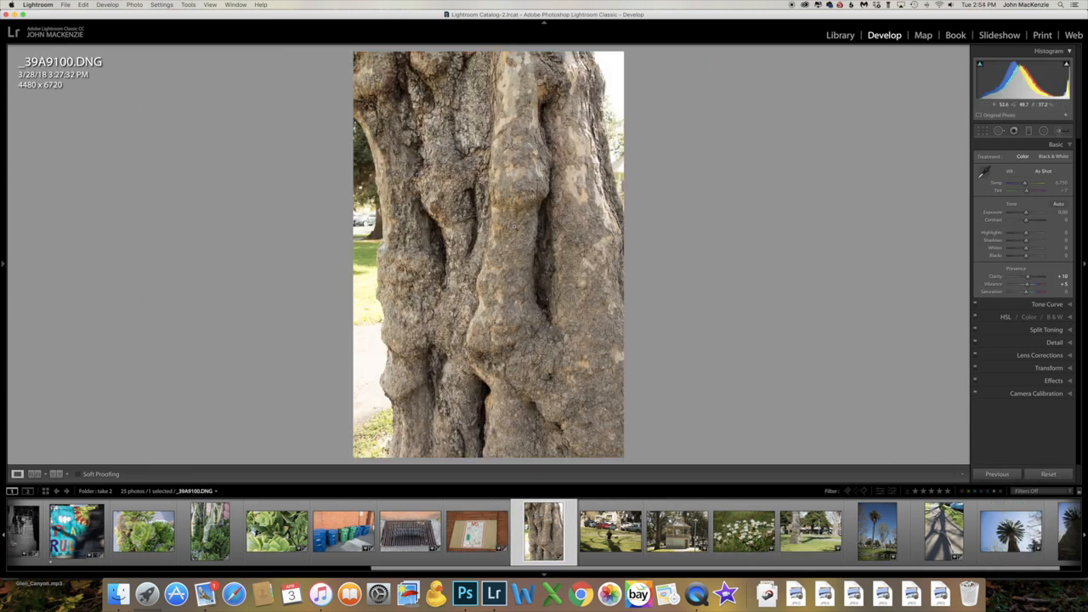
{"action": "left_click", "coordinate": [513, 227]}
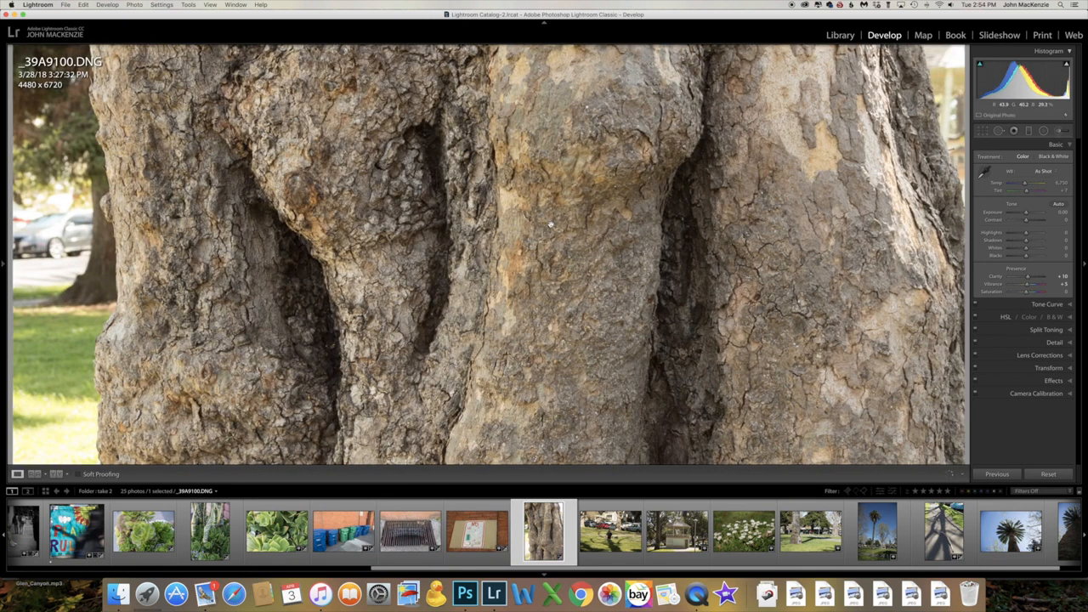
{"action": "left_click", "coordinate": [1055, 342]}
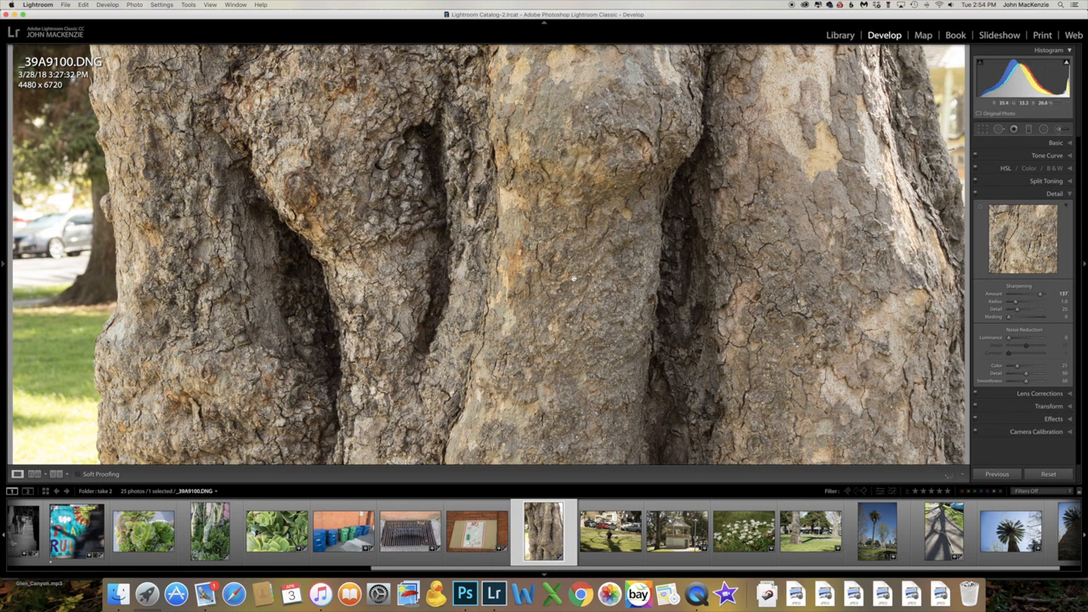
{"action": "left_click", "coordinate": [522, 263]}
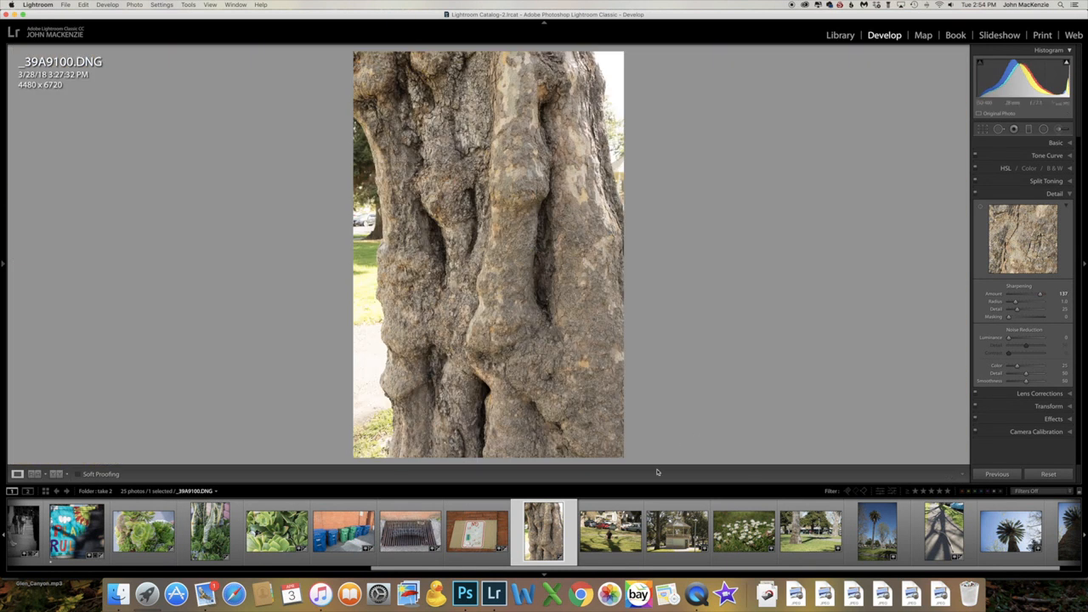
Crop the photo of the woman sitting on the lawn to about 5319 x 3267 pixels and convert it to black and white
{"action": "left_click", "coordinate": [611, 531]}
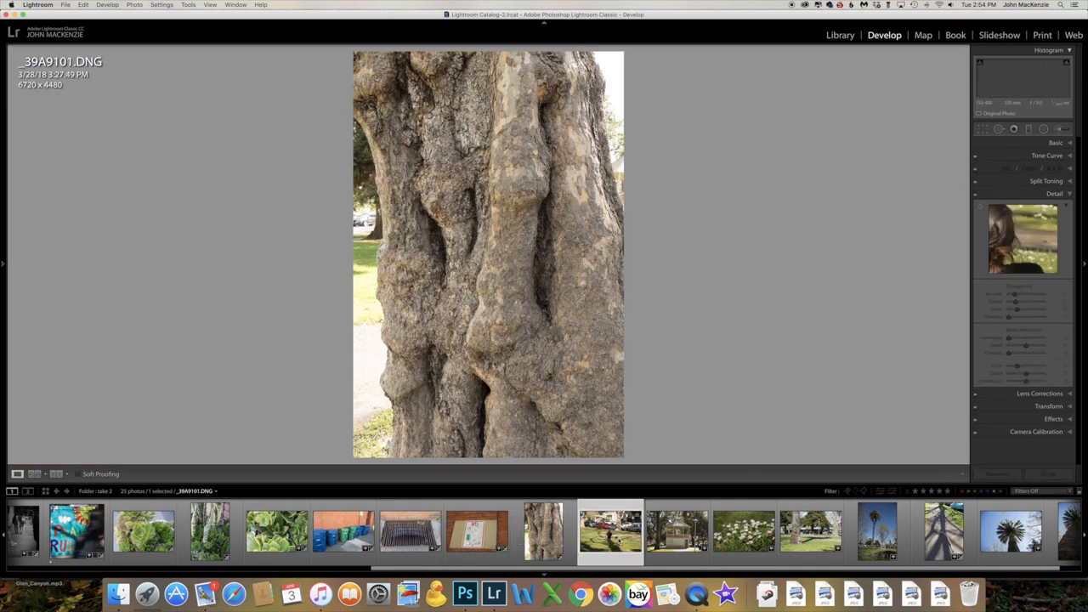
{"action": "left_click", "coordinate": [982, 130]}
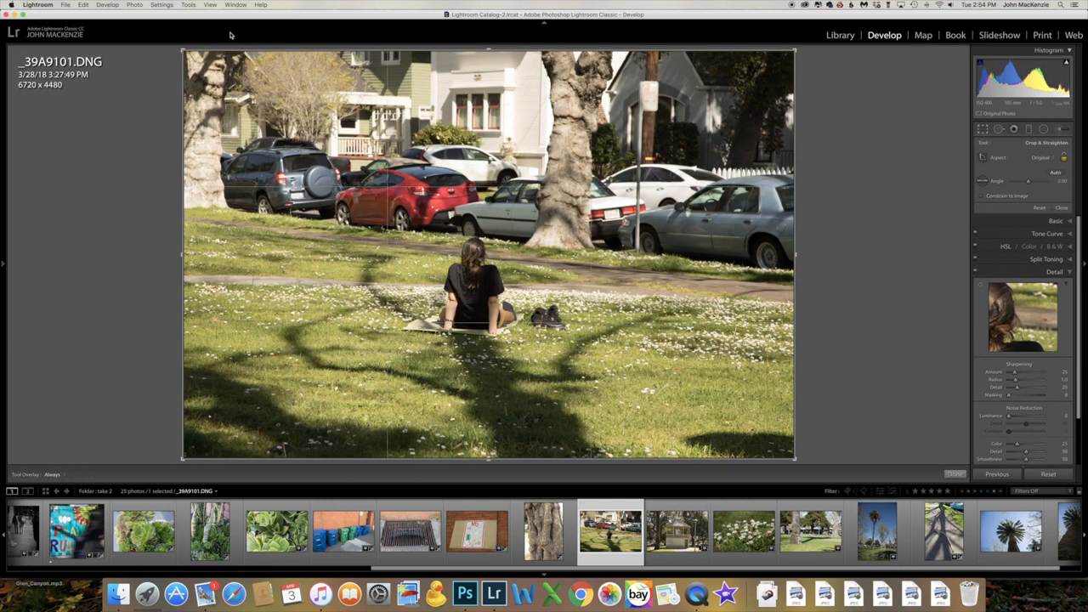
{"action": "left_click_drag", "start_coordinate": [183, 51], "coordinate": [246, 105]}
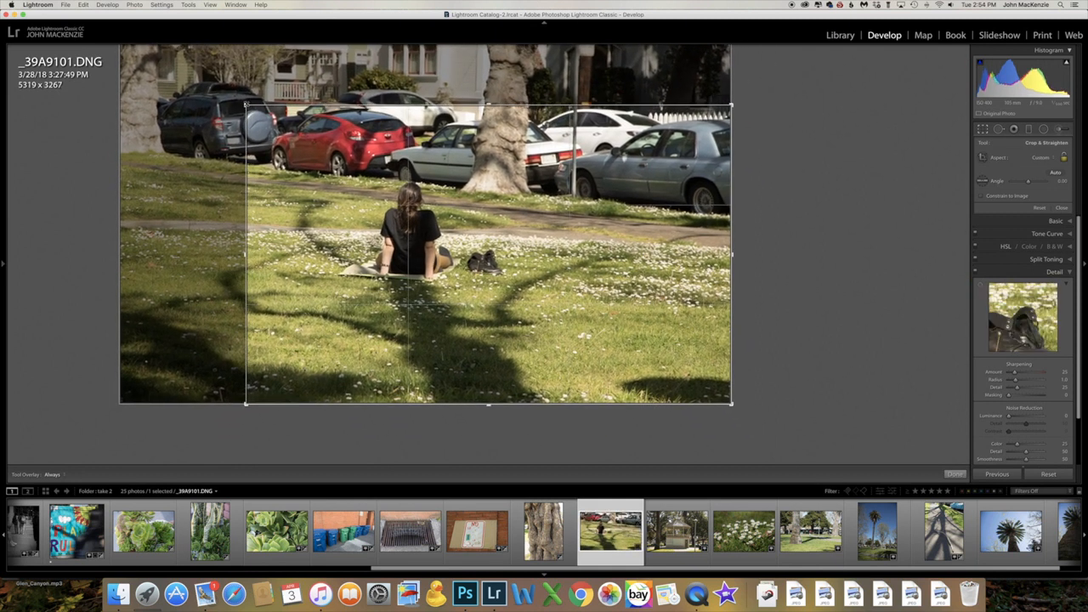
{"action": "key", "text": "Return"}
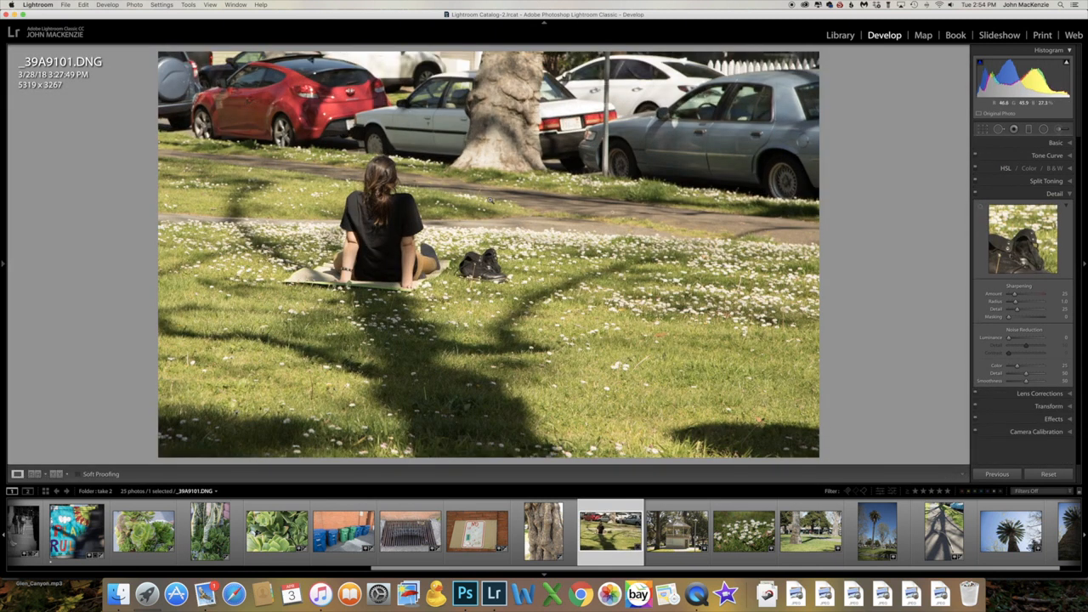
{"action": "left_click", "coordinate": [1055, 168]}
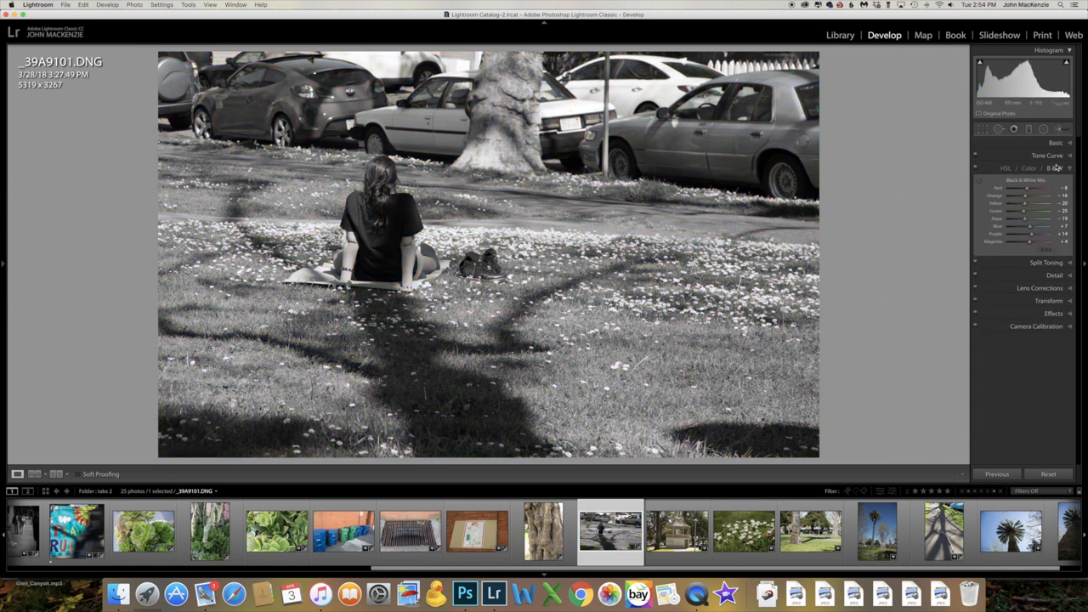
Open the white daisies photo, enlarge it around the budding stem and increase its sharpening amount
{"action": "key", "text": "Right"}
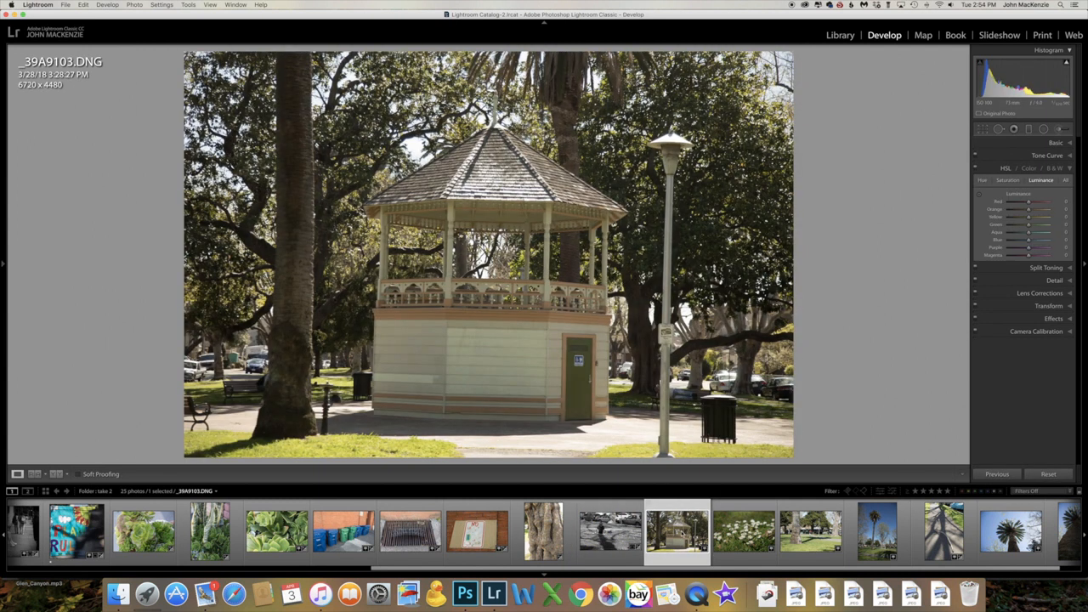
{"action": "left_click", "coordinate": [748, 539]}
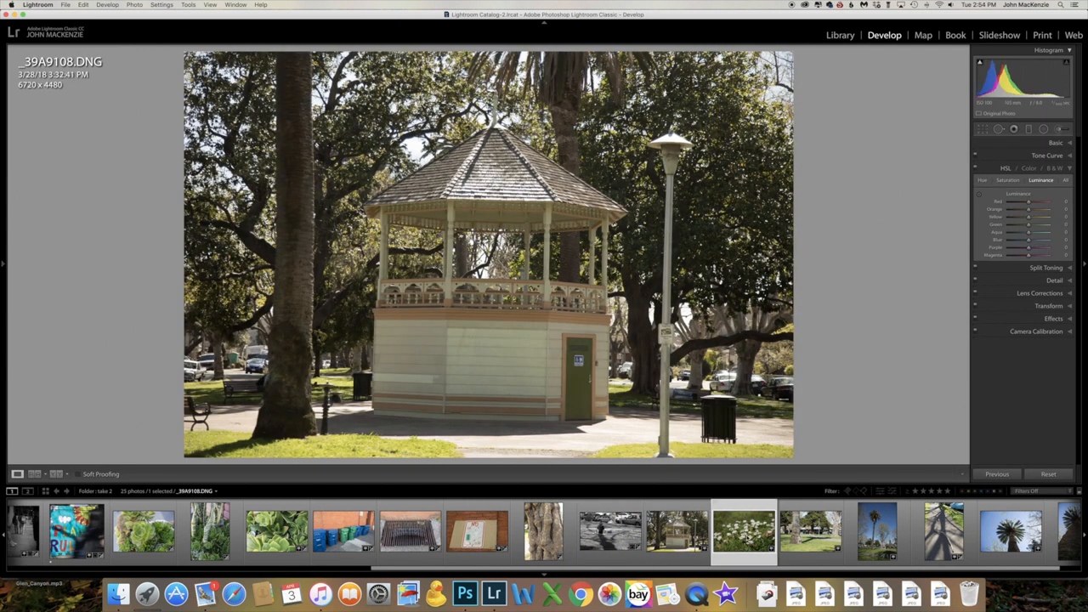
{"action": "left_click", "coordinate": [454, 178]}
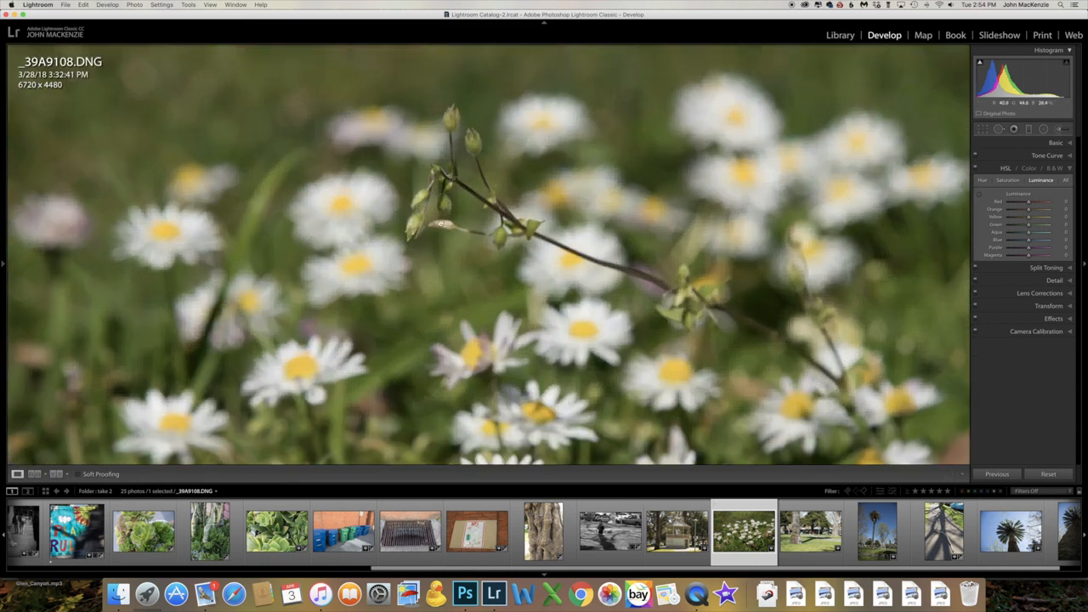
{"action": "left_click", "coordinate": [1068, 283]}
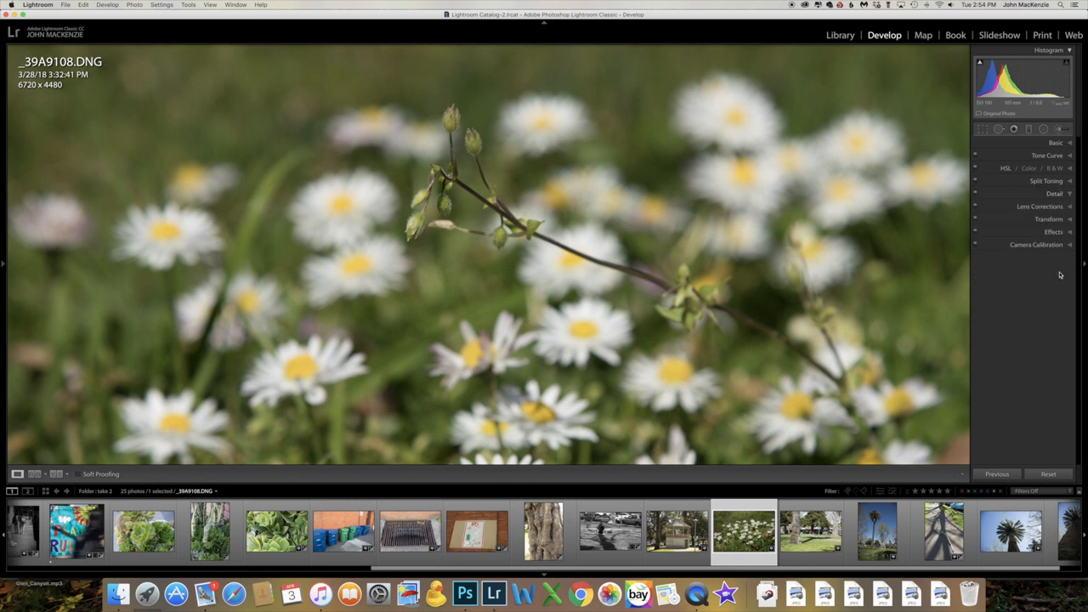
{"action": "left_click_drag", "start_coordinate": [1016, 296], "coordinate": [1029, 296]}
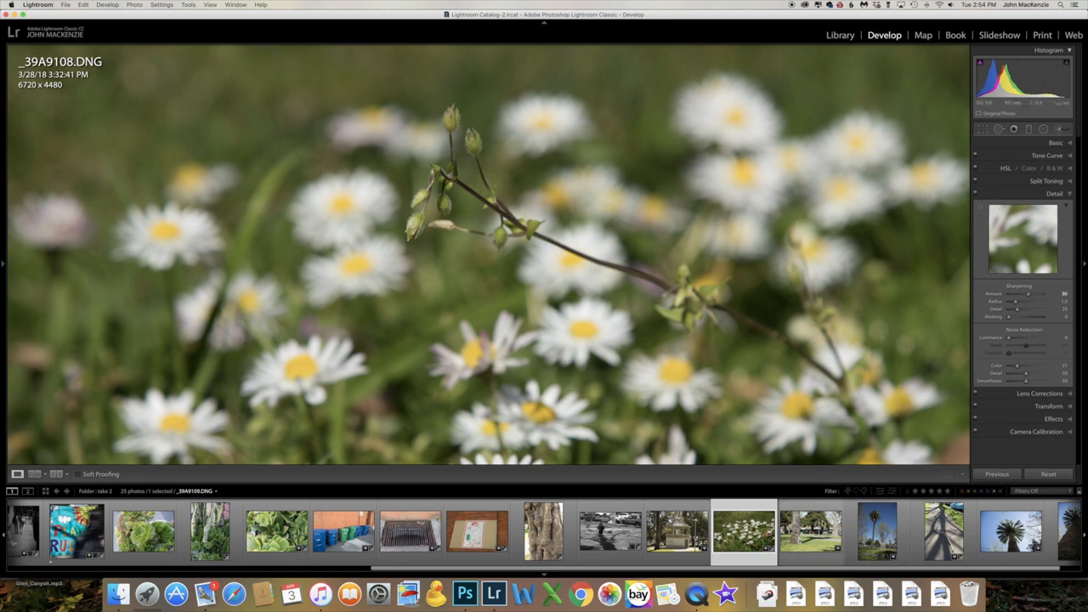
Open the fallen branch photo in Photoshop and turn it black and white with a Gradient Map adjustment layer
{"action": "left_click", "coordinate": [837, 544]}
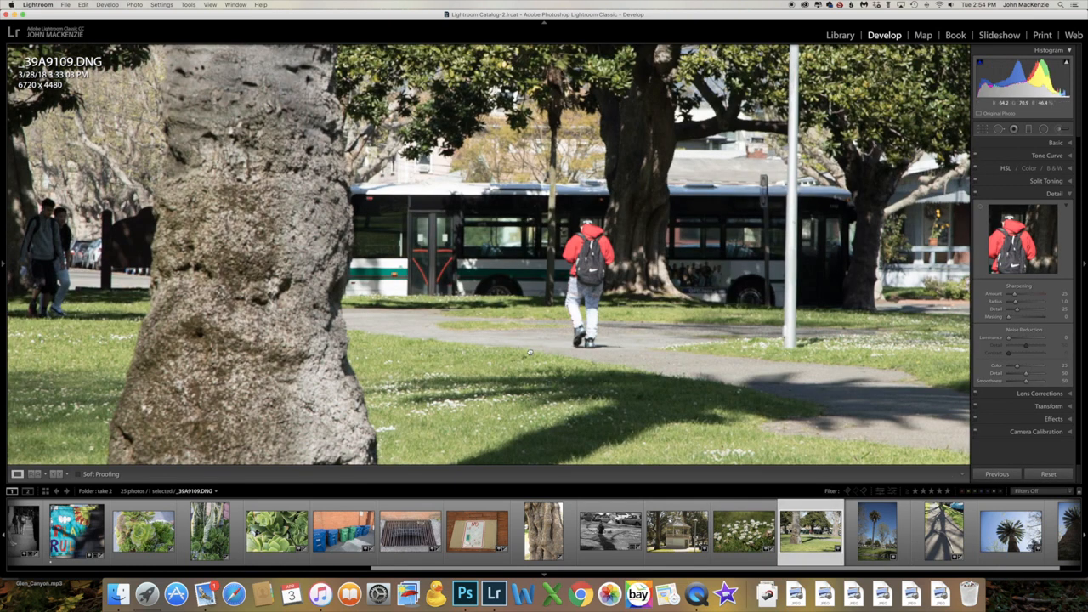
{"action": "left_click", "coordinate": [531, 352]}
{"action": "key", "text": "Right"}
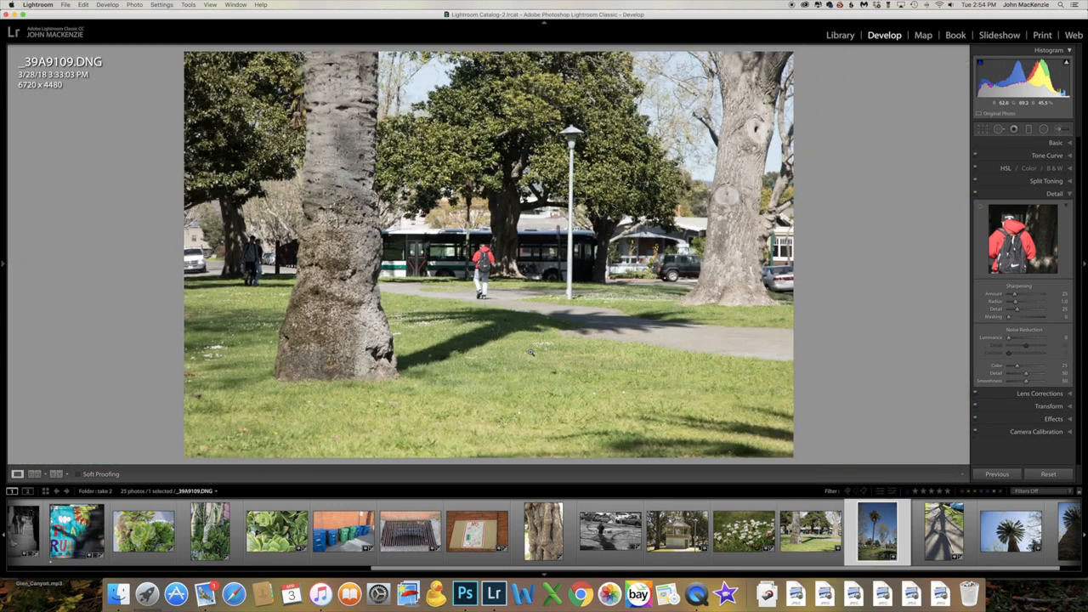
{"action": "key", "text": "Right"}
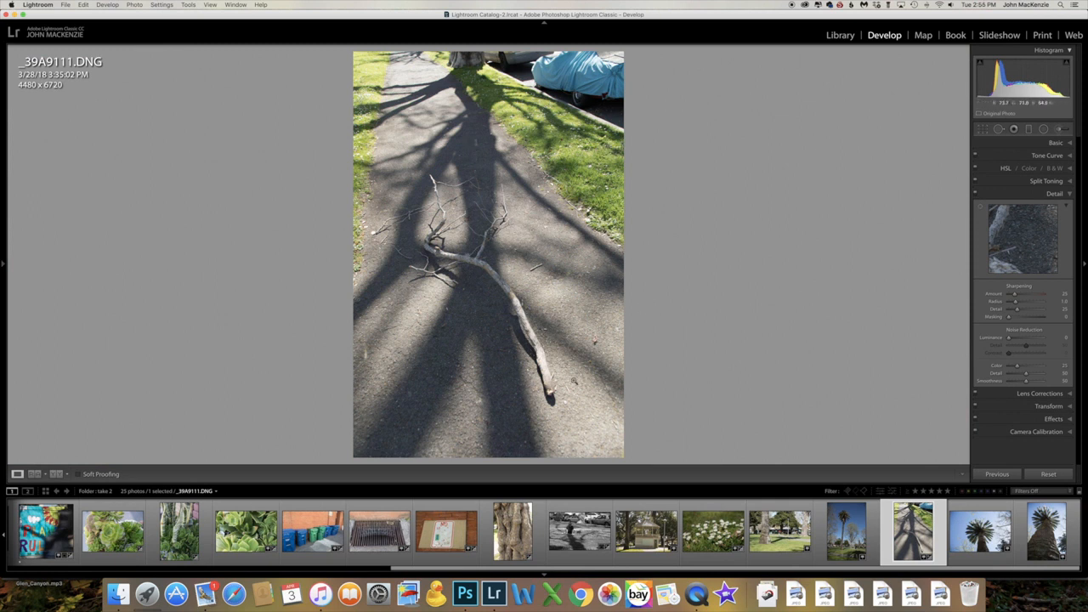
{"action": "key", "text": "super+e"}
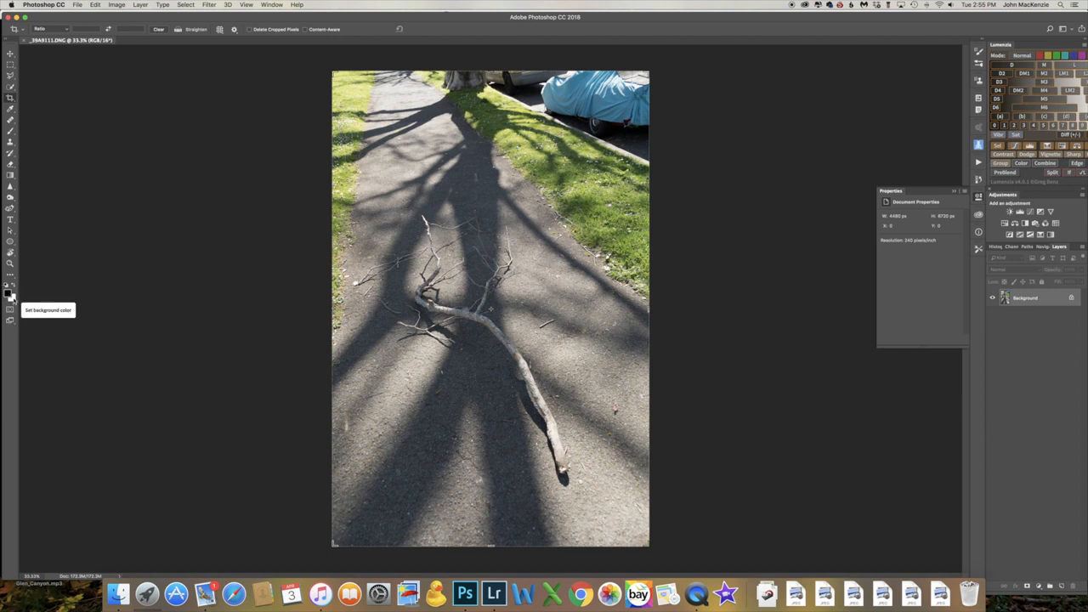
{"action": "left_click", "coordinate": [1052, 236]}
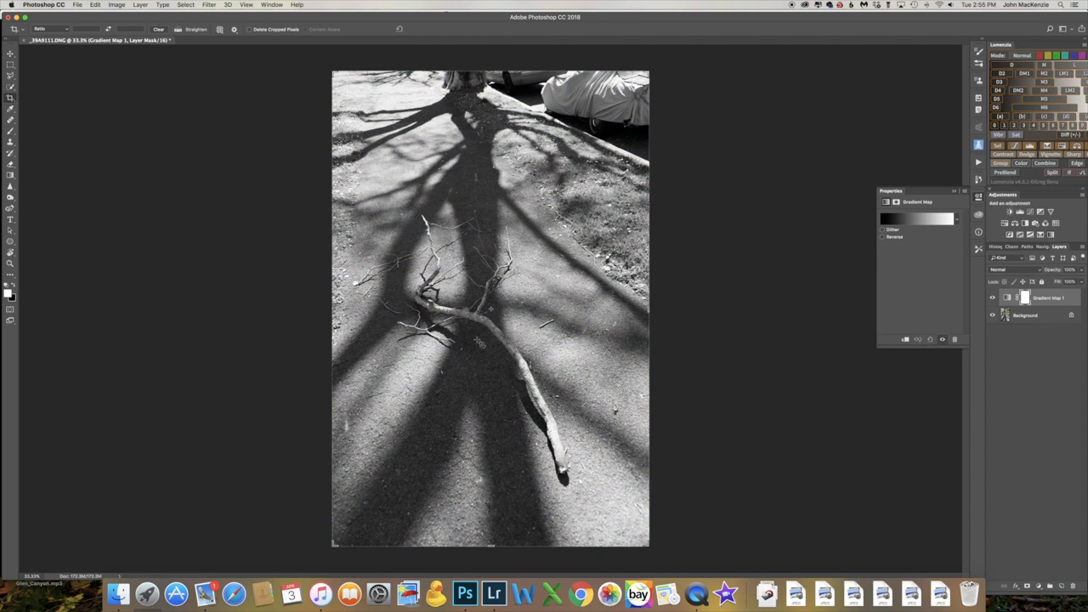
{"action": "key", "text": "z"}
{"action": "left_click", "coordinate": [468, 317]}
{"action": "key", "text": "c"}
{"action": "scroll", "coordinate": [485, 340], "scroll_direction": "down", "scroll_amount": 3}
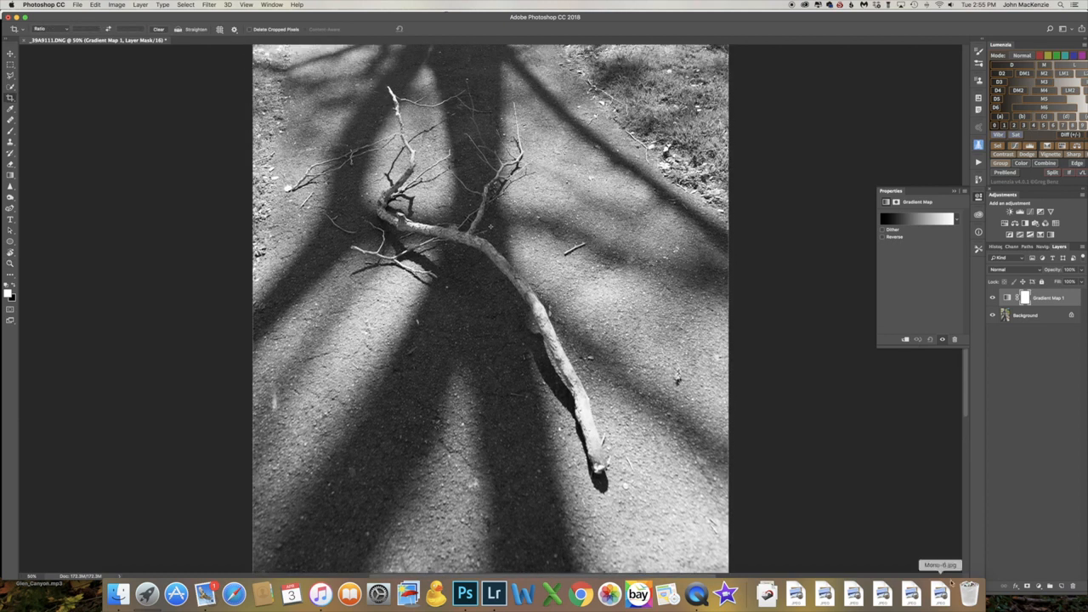
Switch to Lightroom and set the upward-looking palm photo's highlights to -100, shadows to +100, whites to +1 and blacks to -32
{"action": "left_click", "coordinate": [494, 594]}
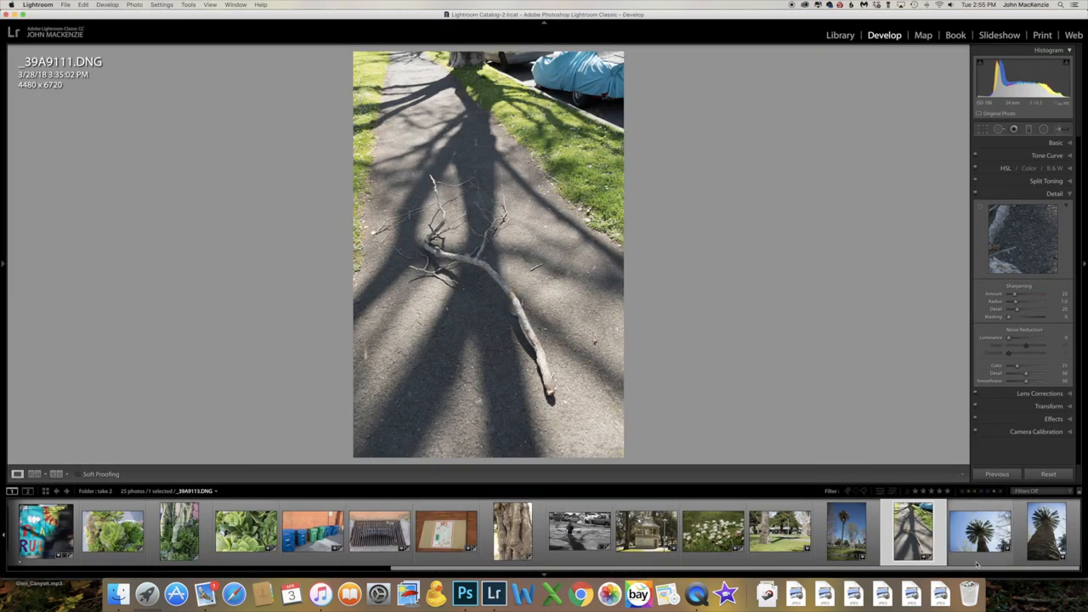
{"action": "left_click", "coordinate": [979, 531]}
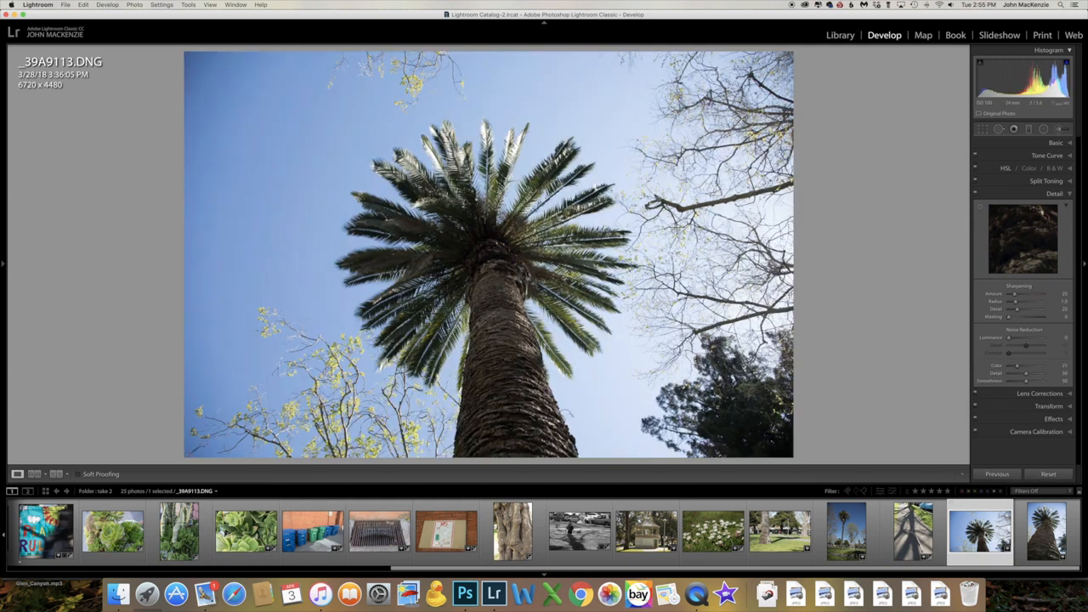
{"action": "left_click", "coordinate": [1069, 144]}
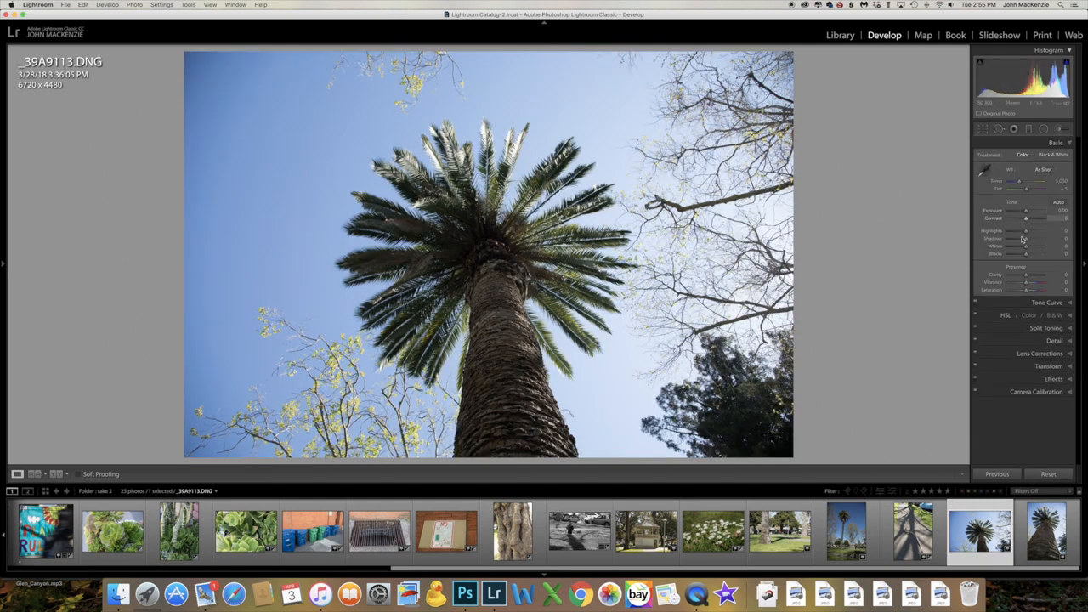
{"action": "left_click_drag", "start_coordinate": [1028, 232], "coordinate": [1054, 239]}
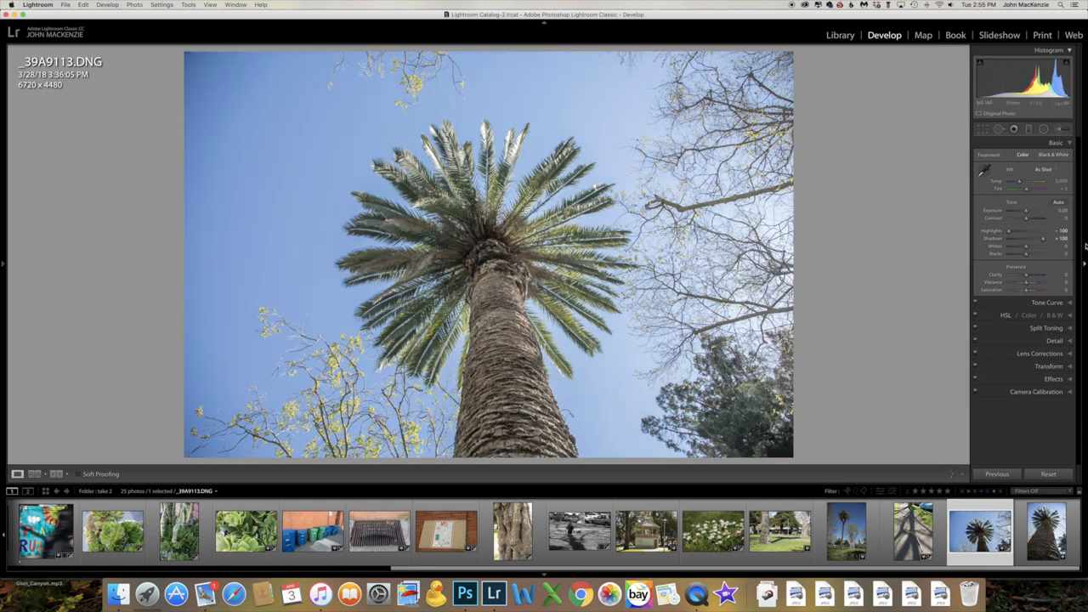
{"action": "double_click", "coordinate": [997, 248], "text": "shift"}
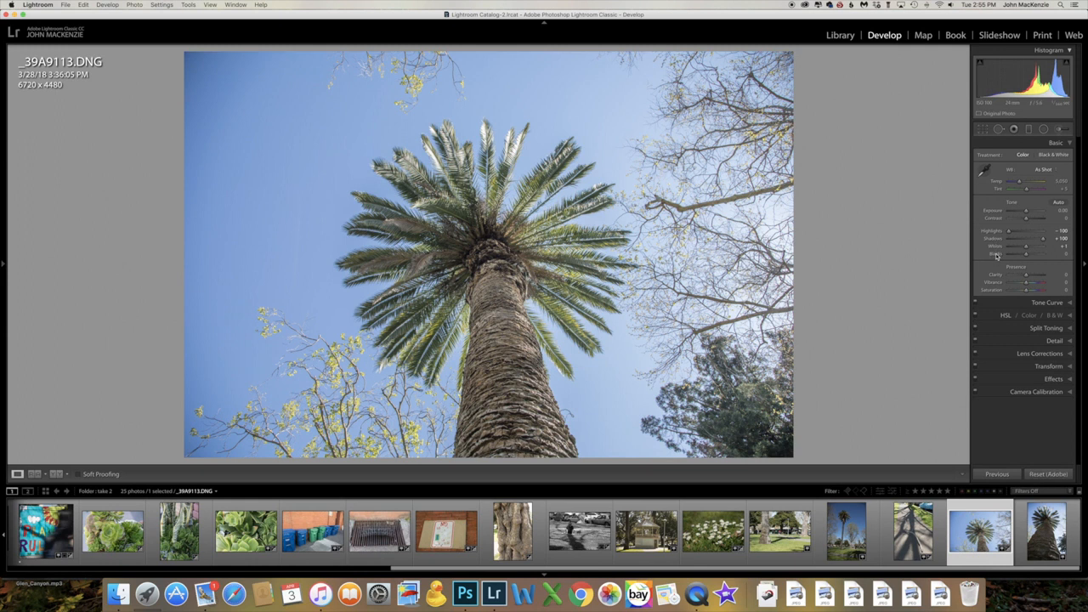
{"action": "double_click", "coordinate": [997, 255], "text": "shift"}
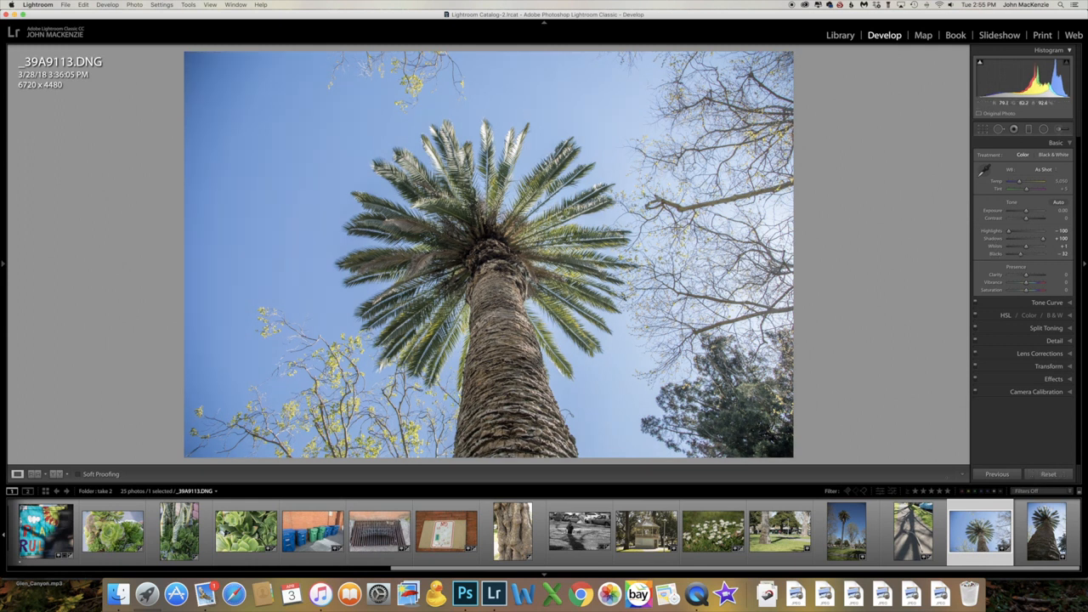
Examine the palm's fronds and trunk up close, and return to the grid of all the folder's photos
{"action": "left_click", "coordinate": [501, 267]}
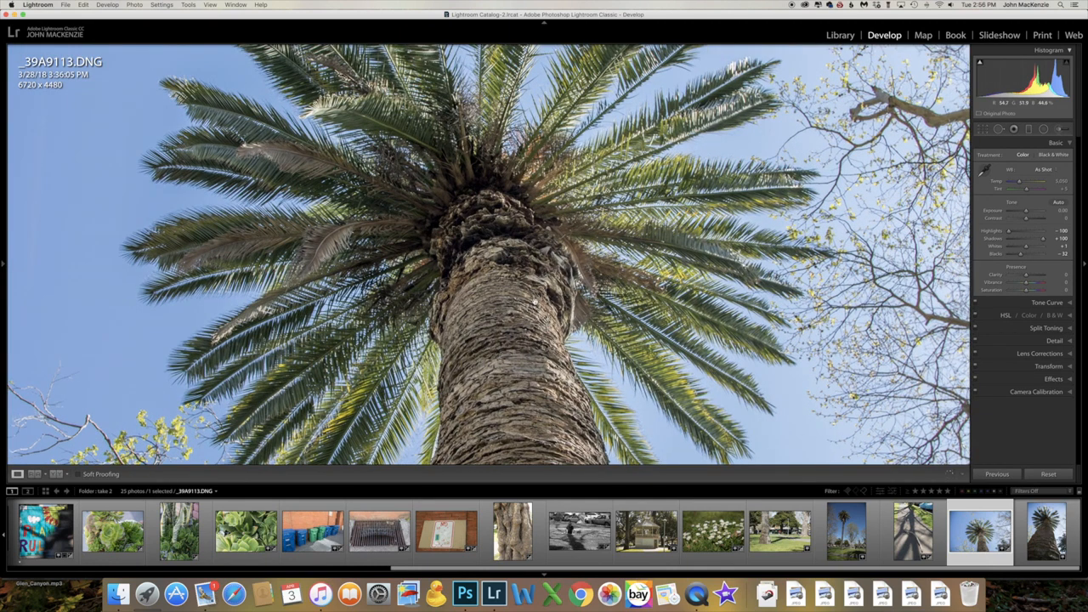
{"action": "scroll", "coordinate": [534, 302], "scroll_direction": "down", "scroll_amount": 3}
{"action": "scroll", "coordinate": [535, 302], "scroll_direction": "up", "scroll_amount": 5}
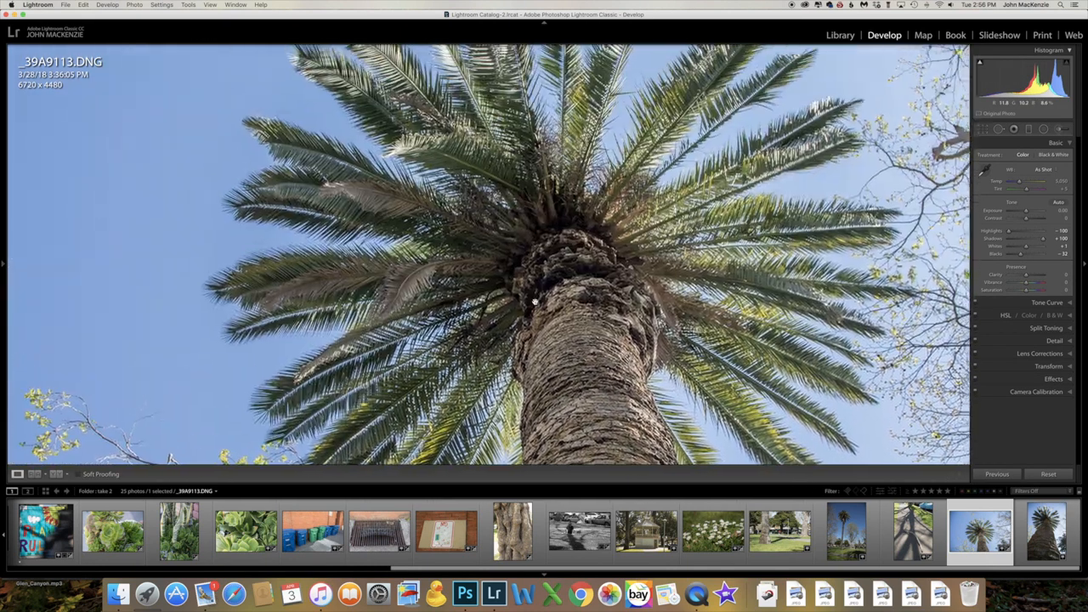
{"action": "scroll", "coordinate": [535, 302], "scroll_direction": "up", "scroll_amount": 2}
{"action": "left_click", "coordinate": [535, 302]}
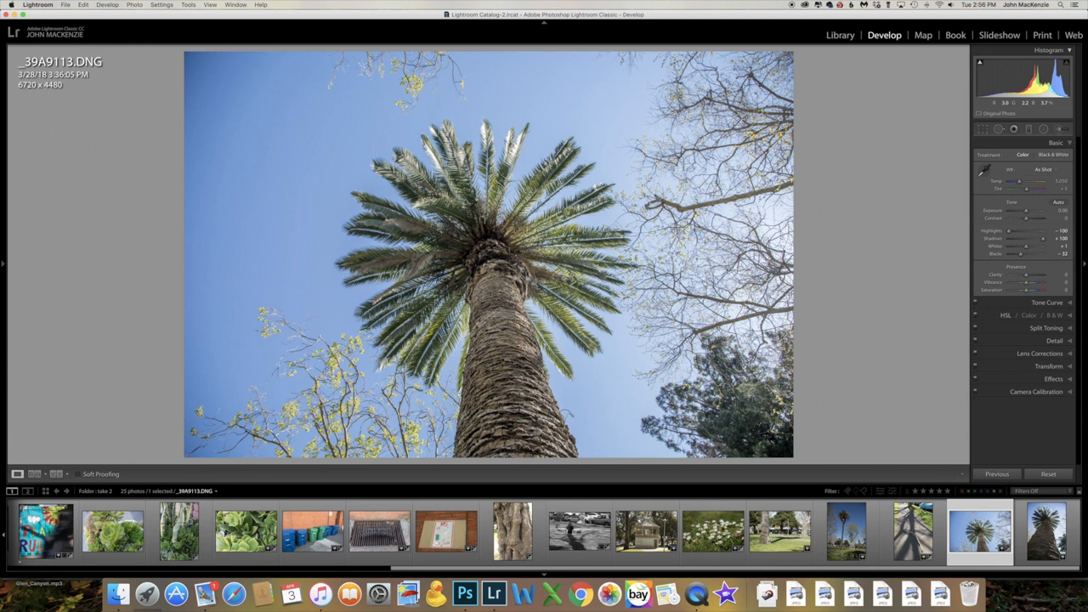
{"action": "key", "text": "g"}
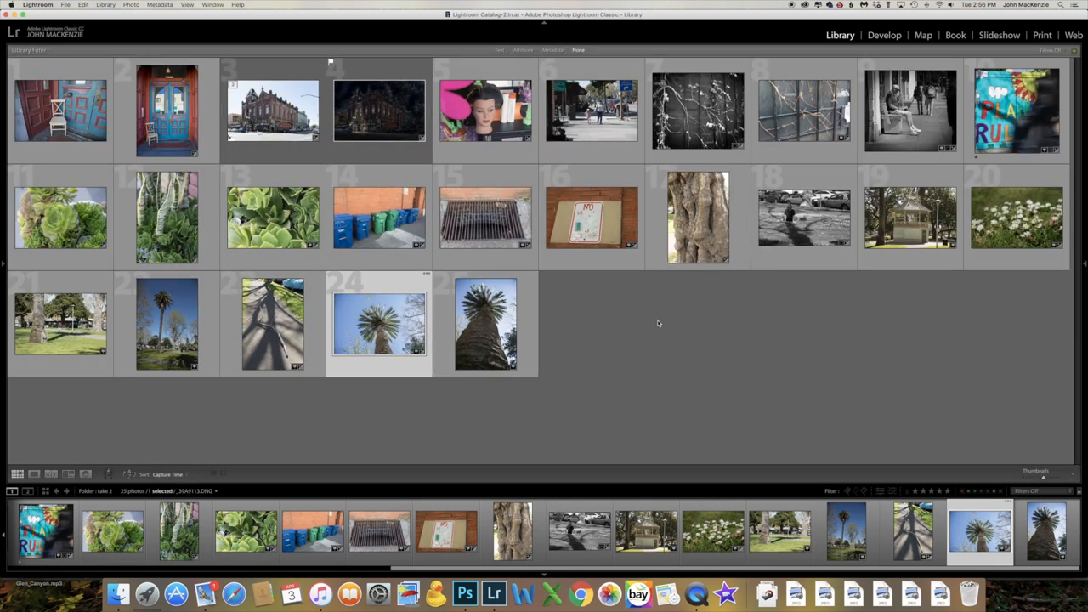